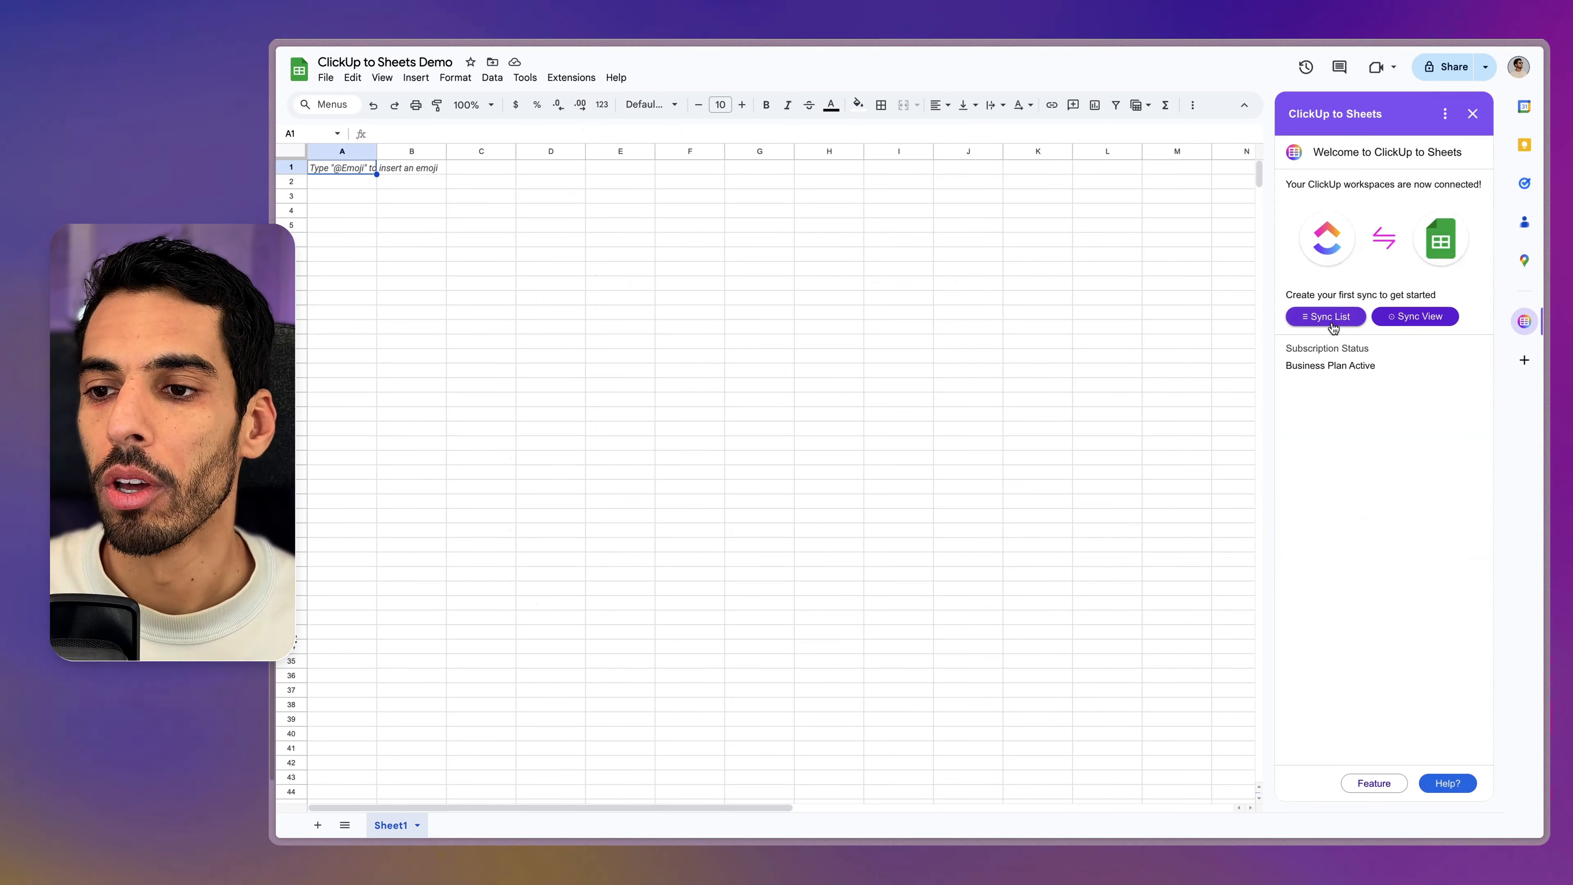
Start a list sync of Wayne Entreprises with daily sync, color fields, description, custom fields and closed tasks enabled
click(1330, 320)
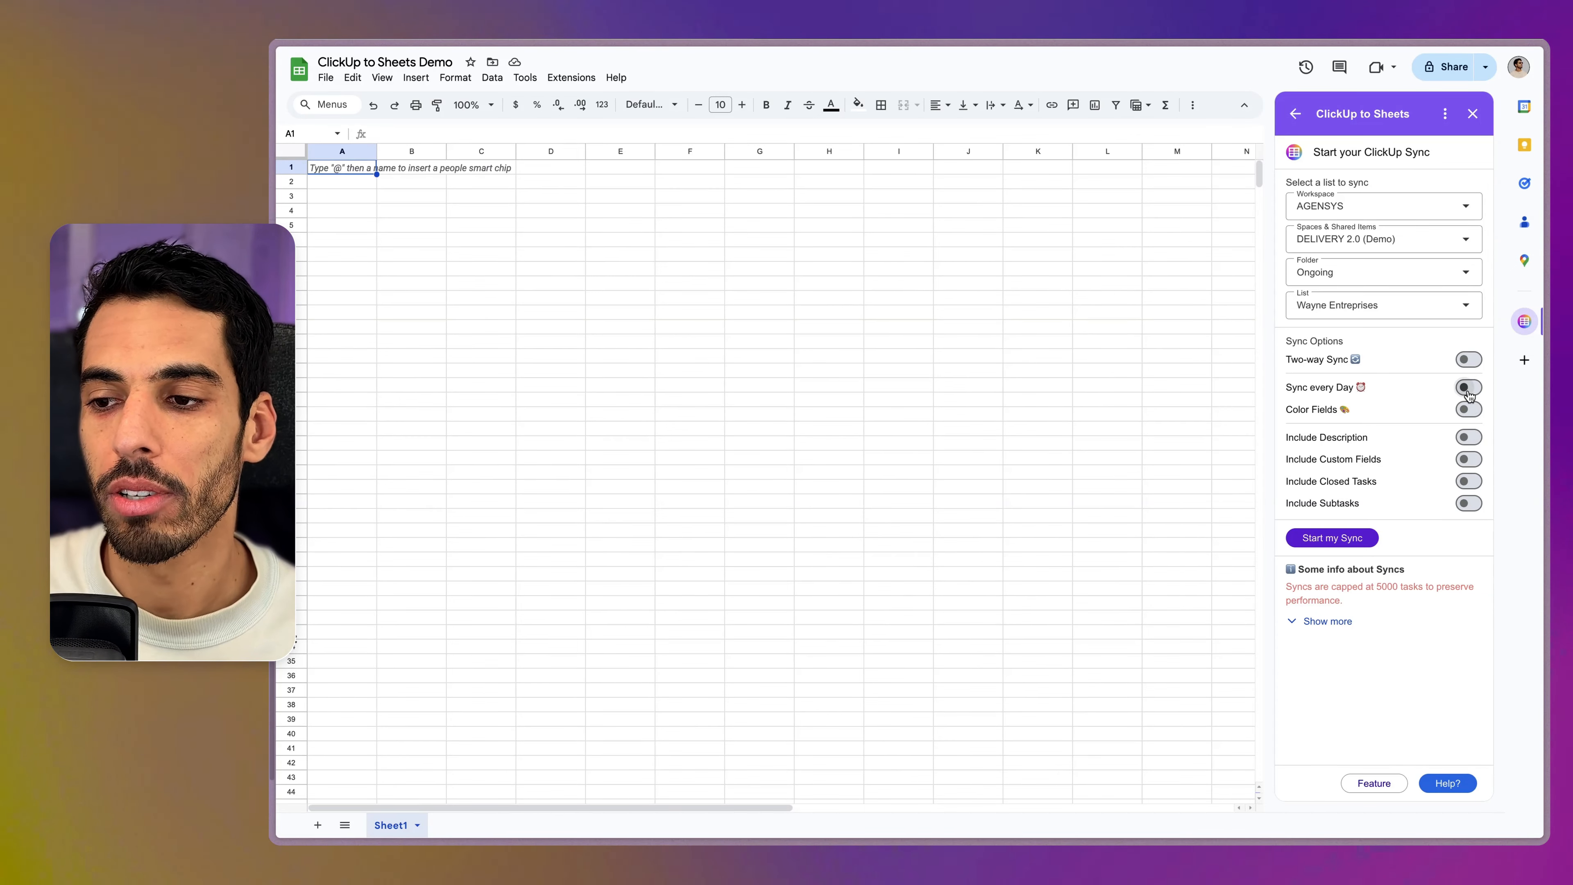
click(1468, 391)
click(1468, 410)
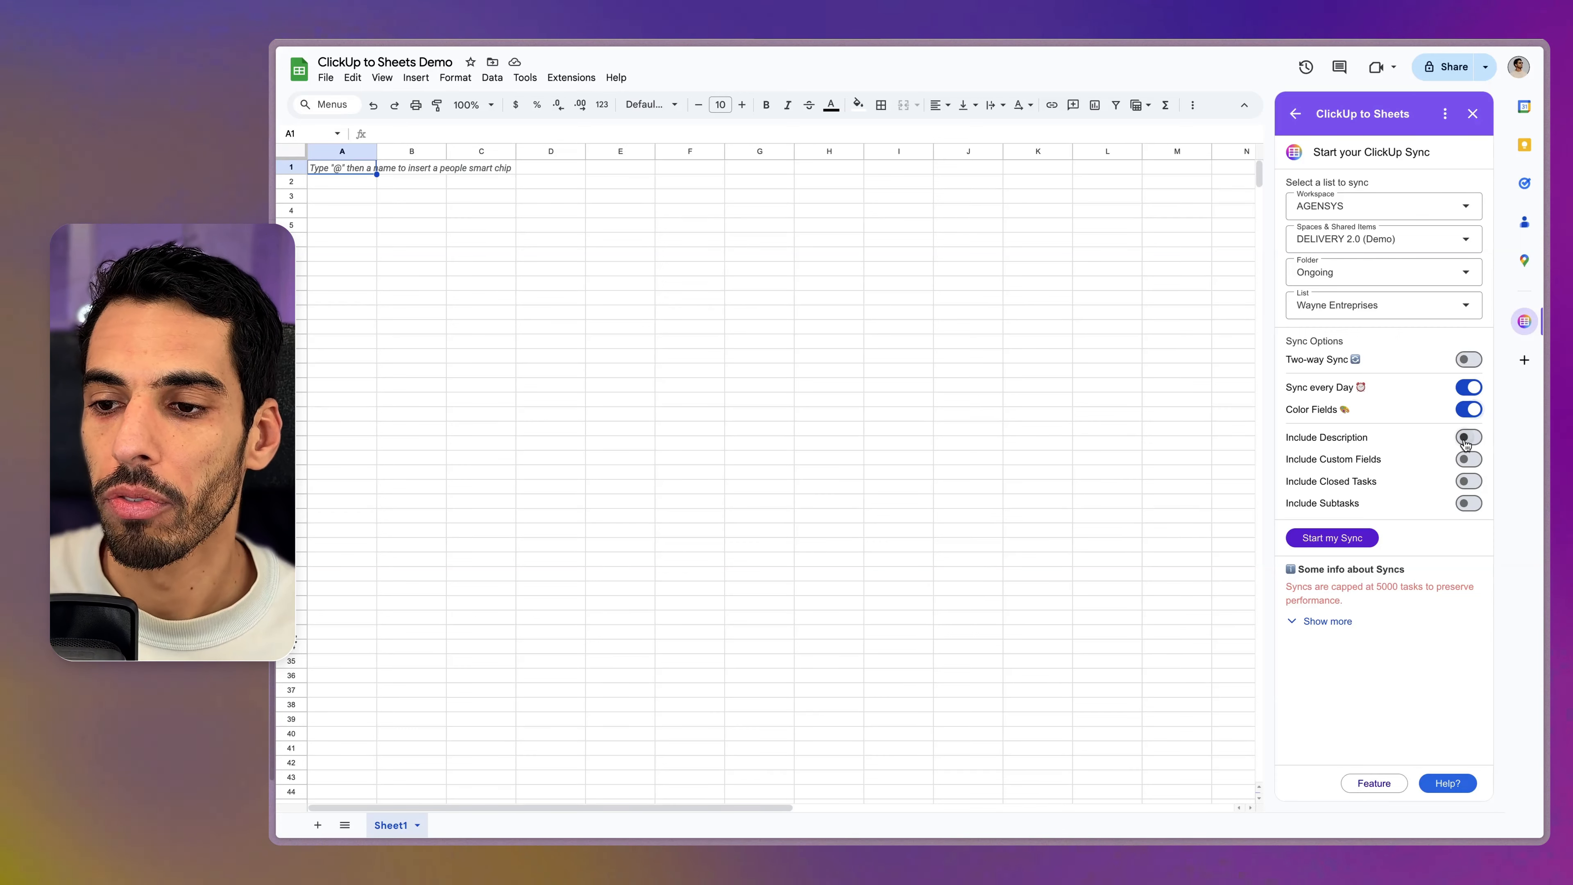
click(1468, 438)
click(1468, 459)
click(1468, 481)
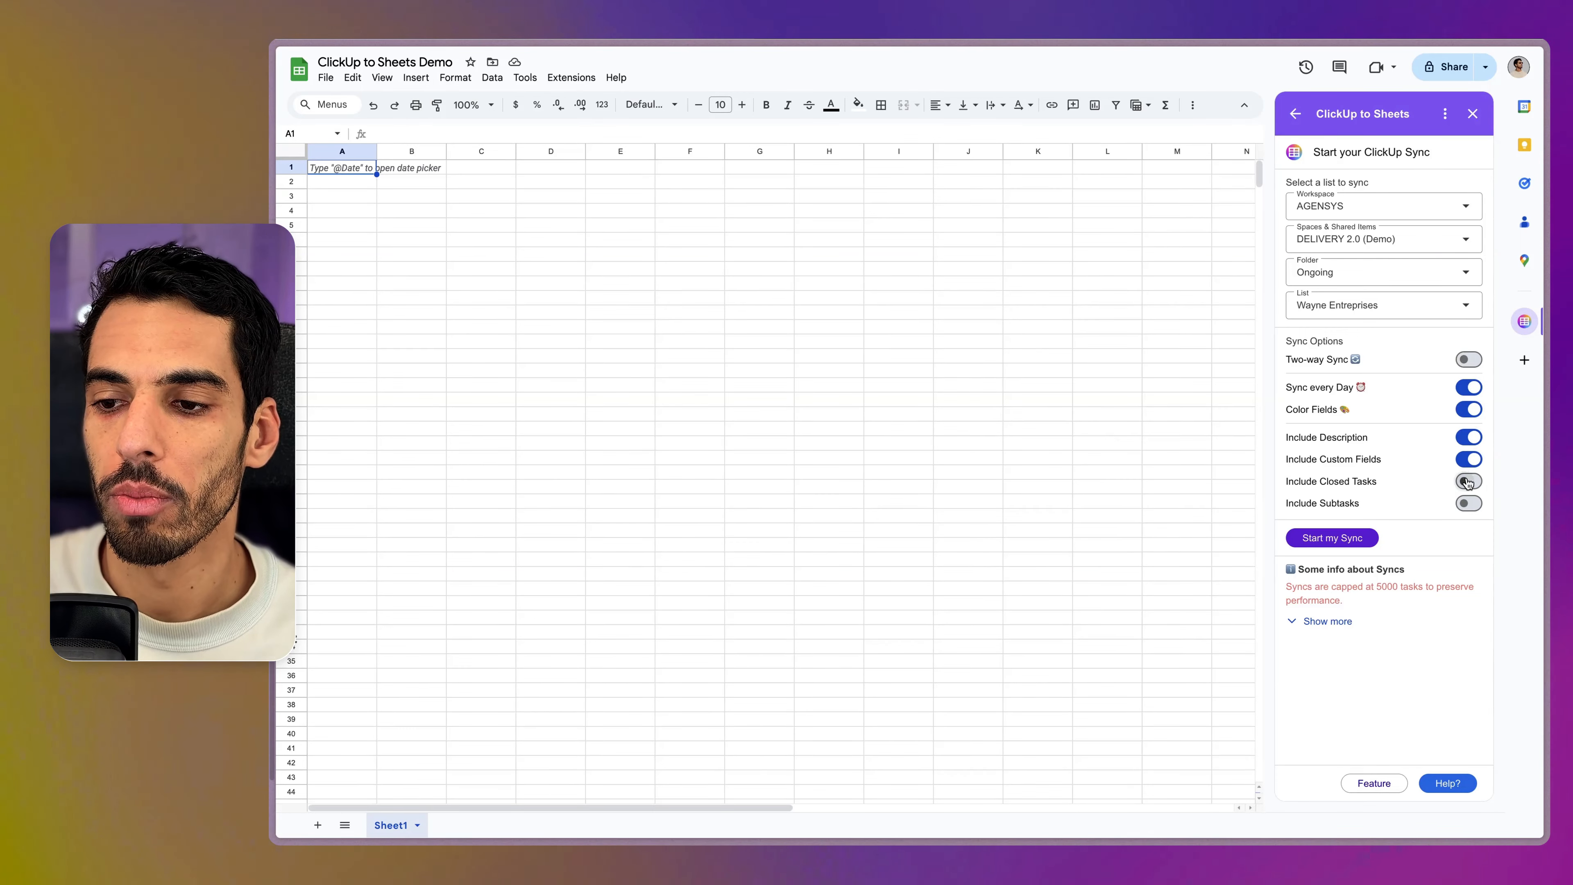
click(1360, 537)
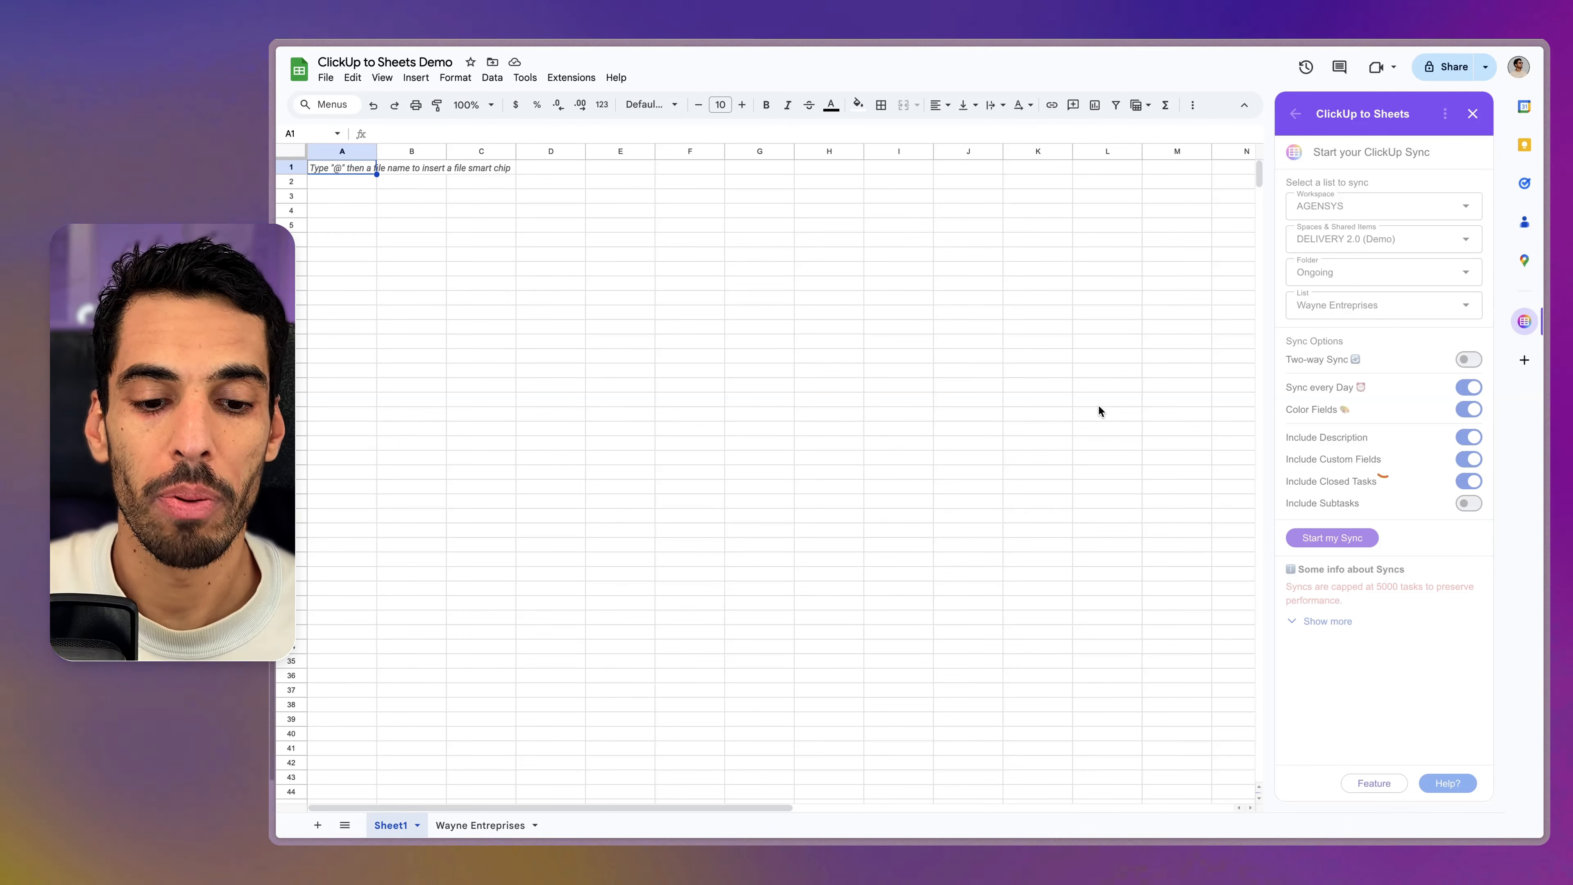
Open the Wayne Entreprises sheet and return the ClickUp to Sheets add-on to its welcome page
click(478, 826)
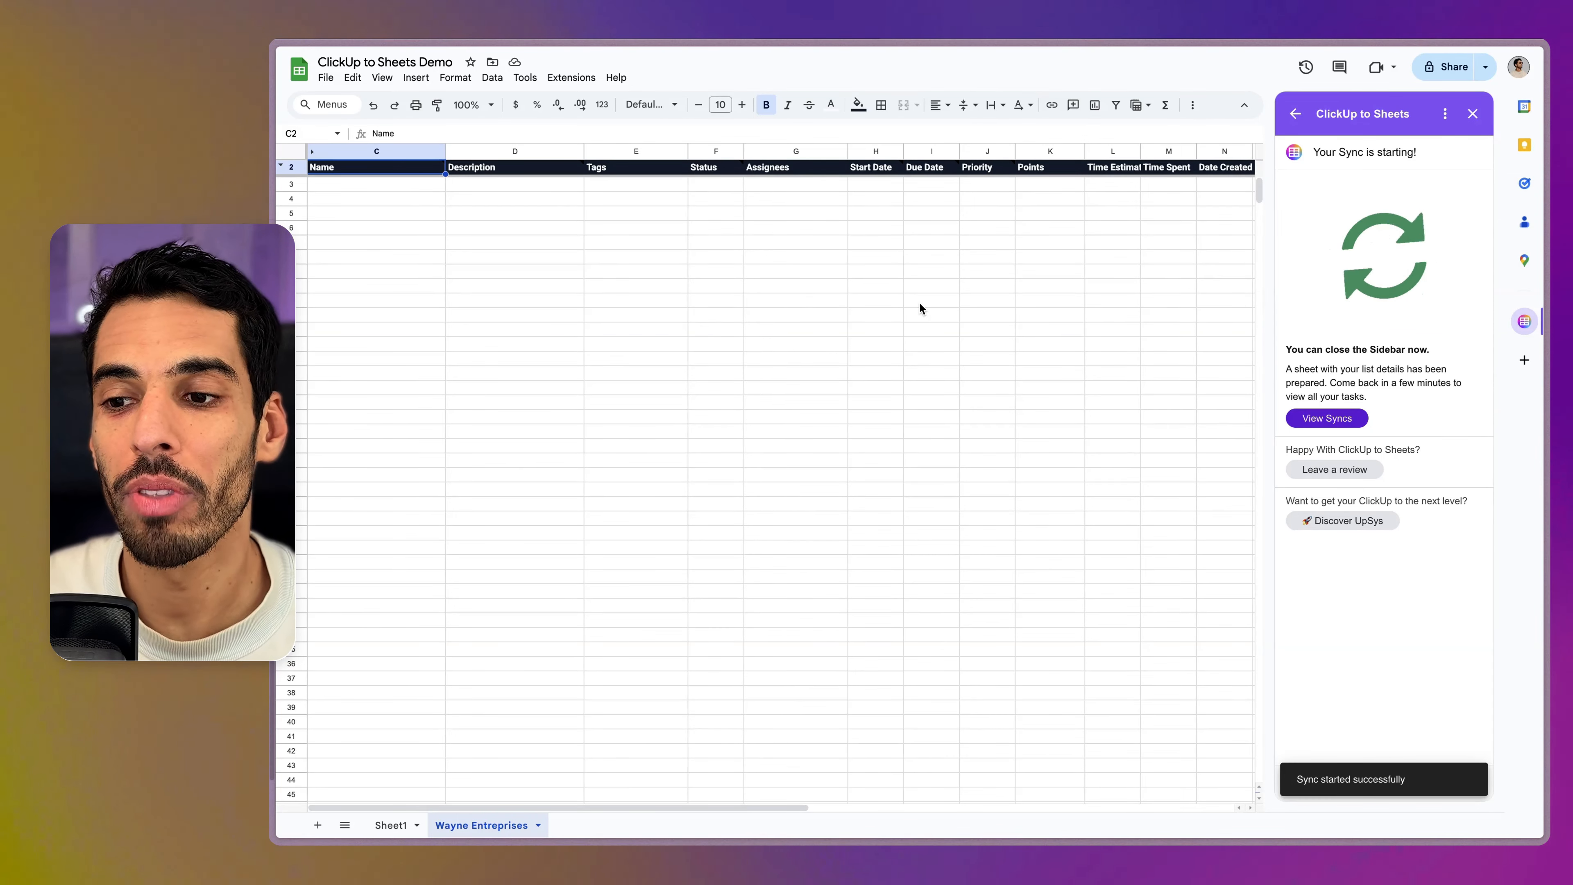
click(1297, 121)
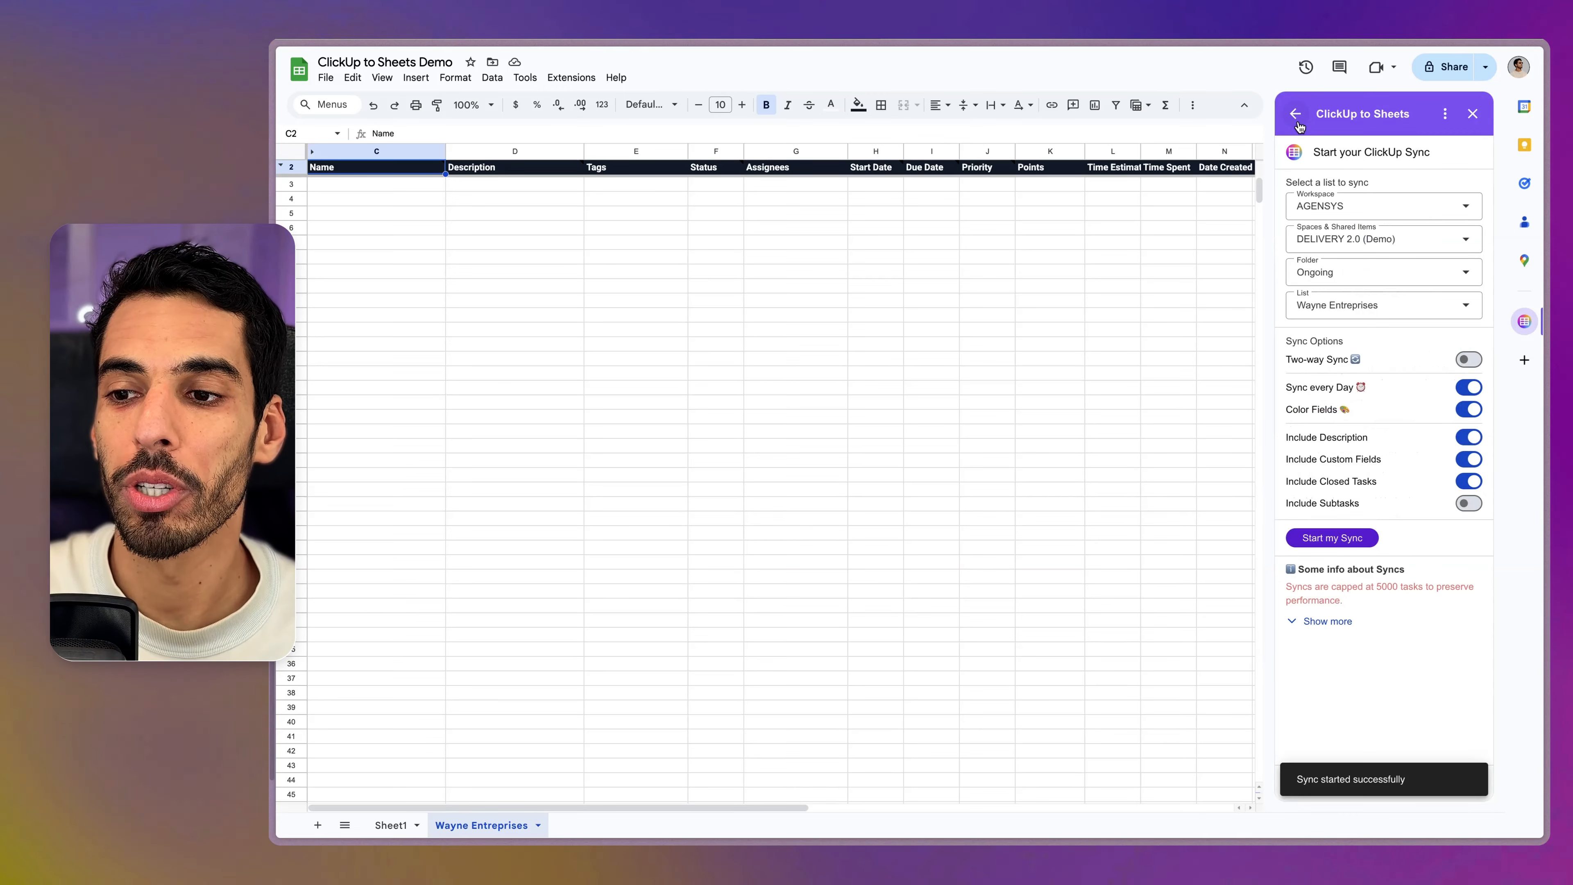
click(1297, 122)
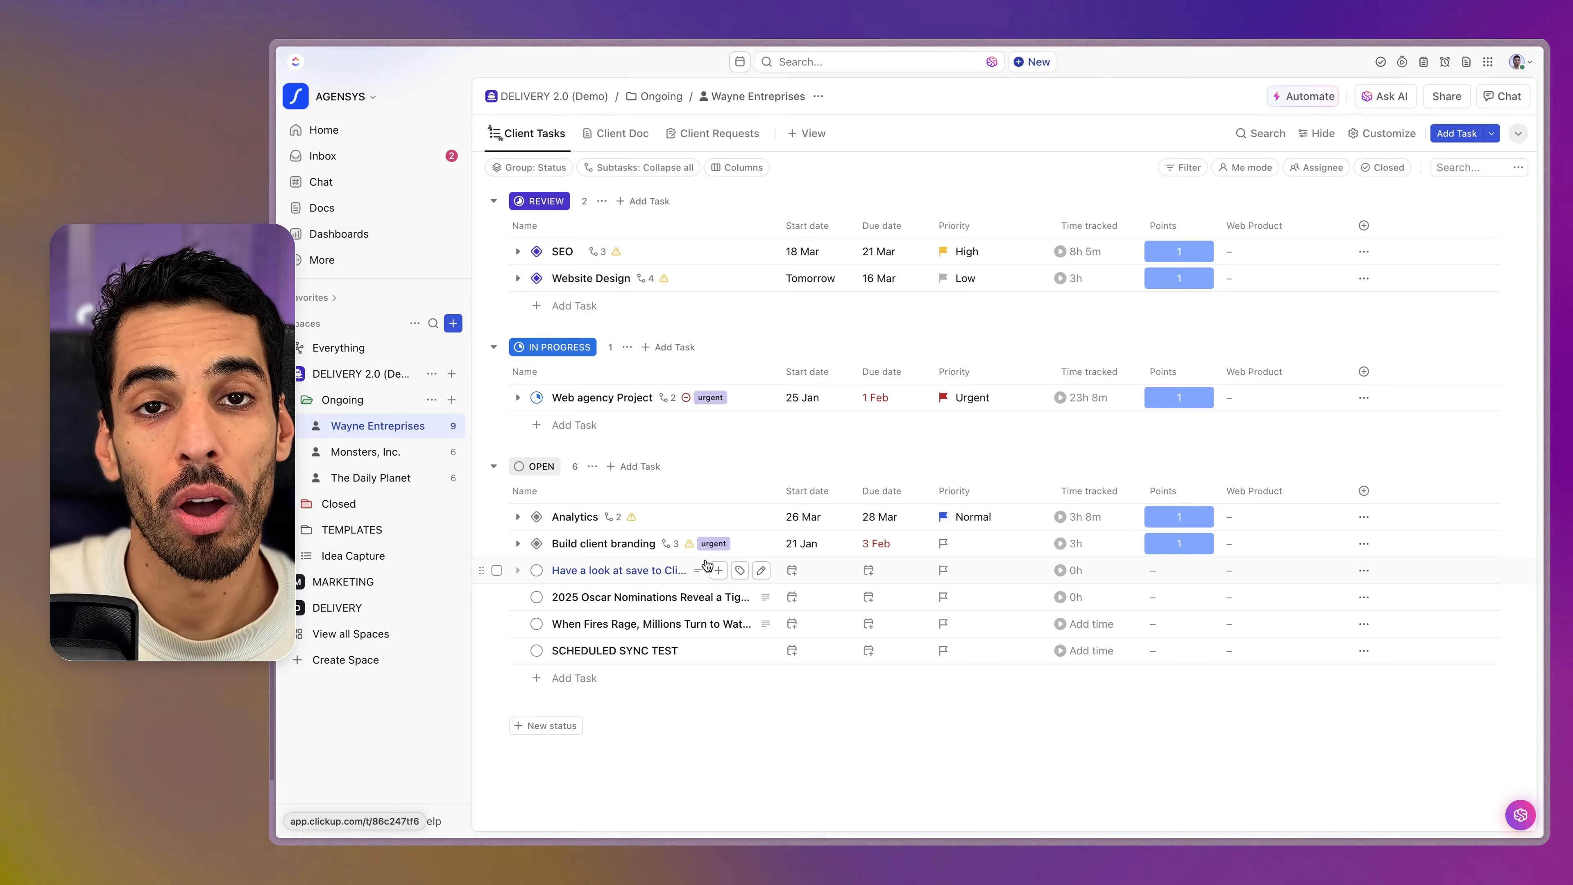
Switch to ClickUp and review the Ongoing folder's This Week view, including its tasks and filter
click(356, 401)
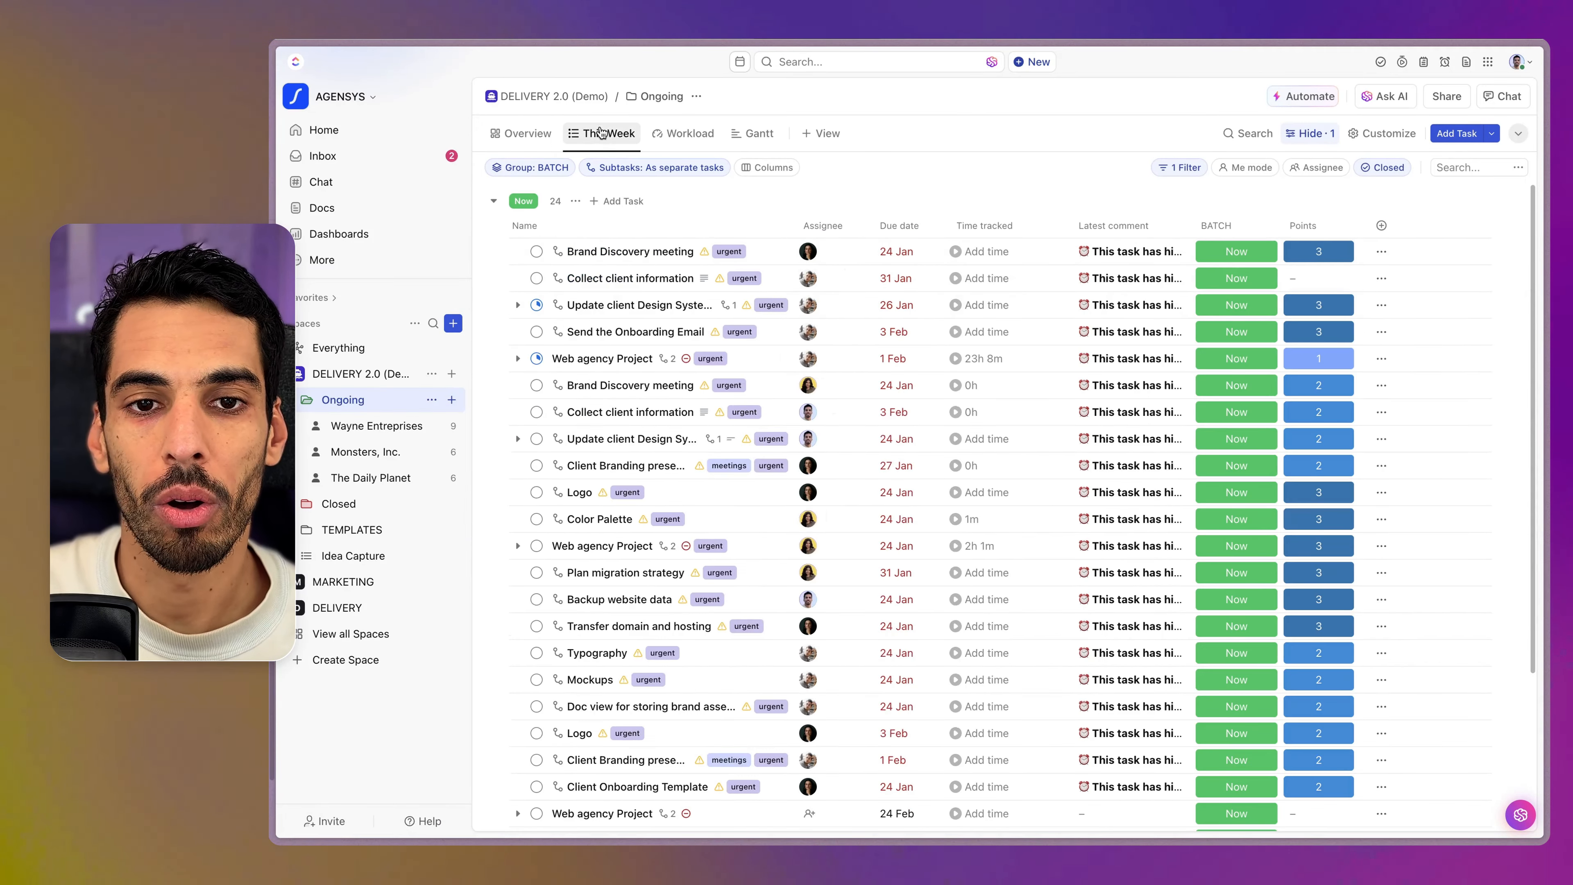
scroll(867, 434, down, 5)
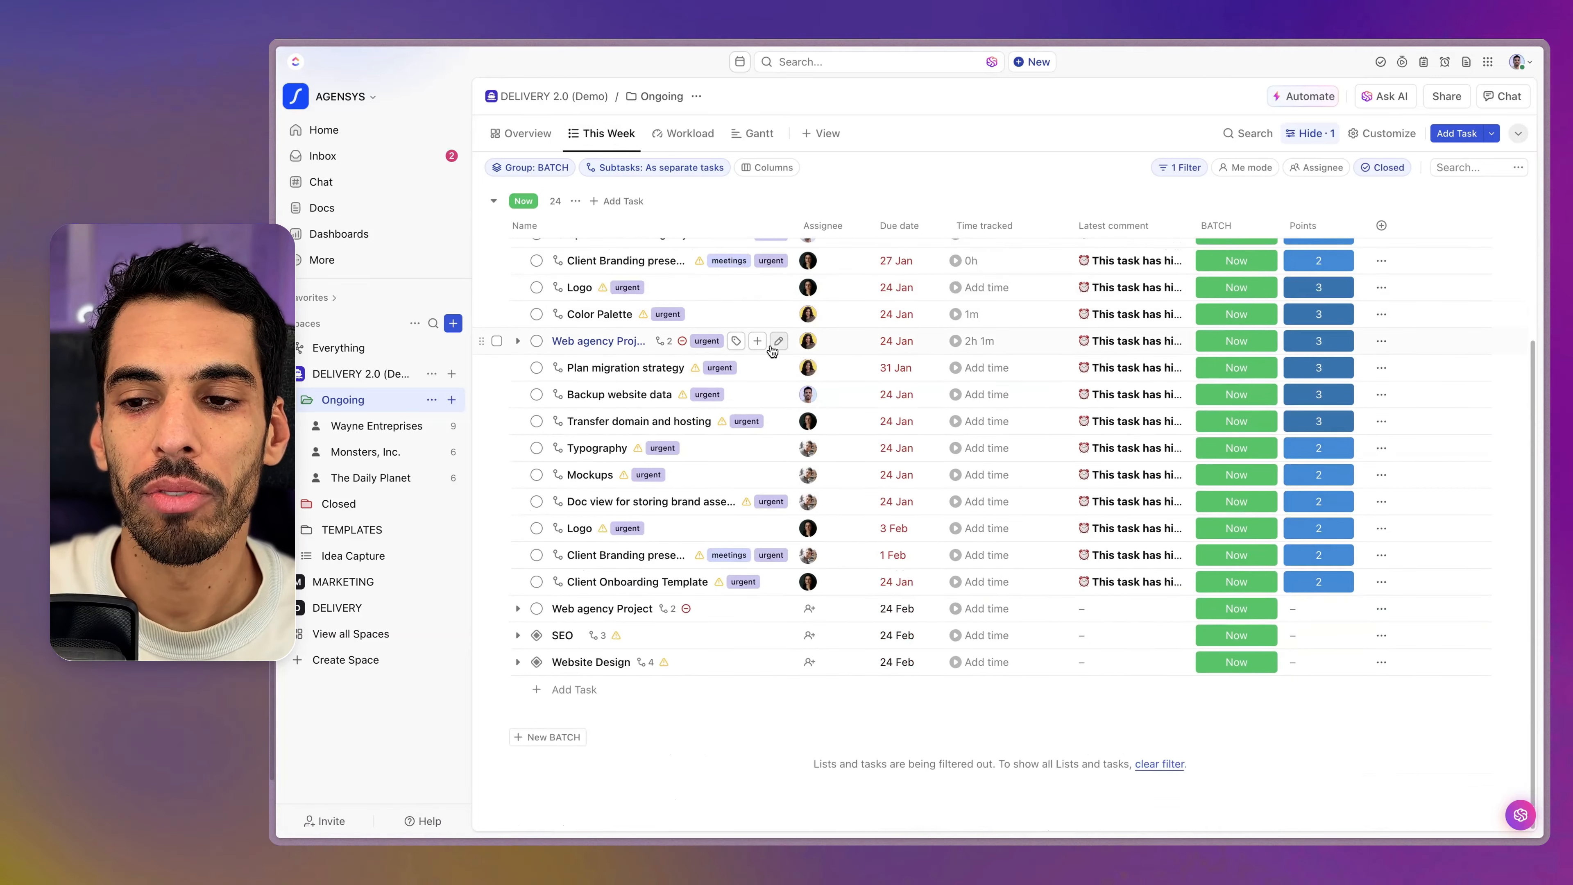
scroll(780, 353, up, 5)
click(1177, 167)
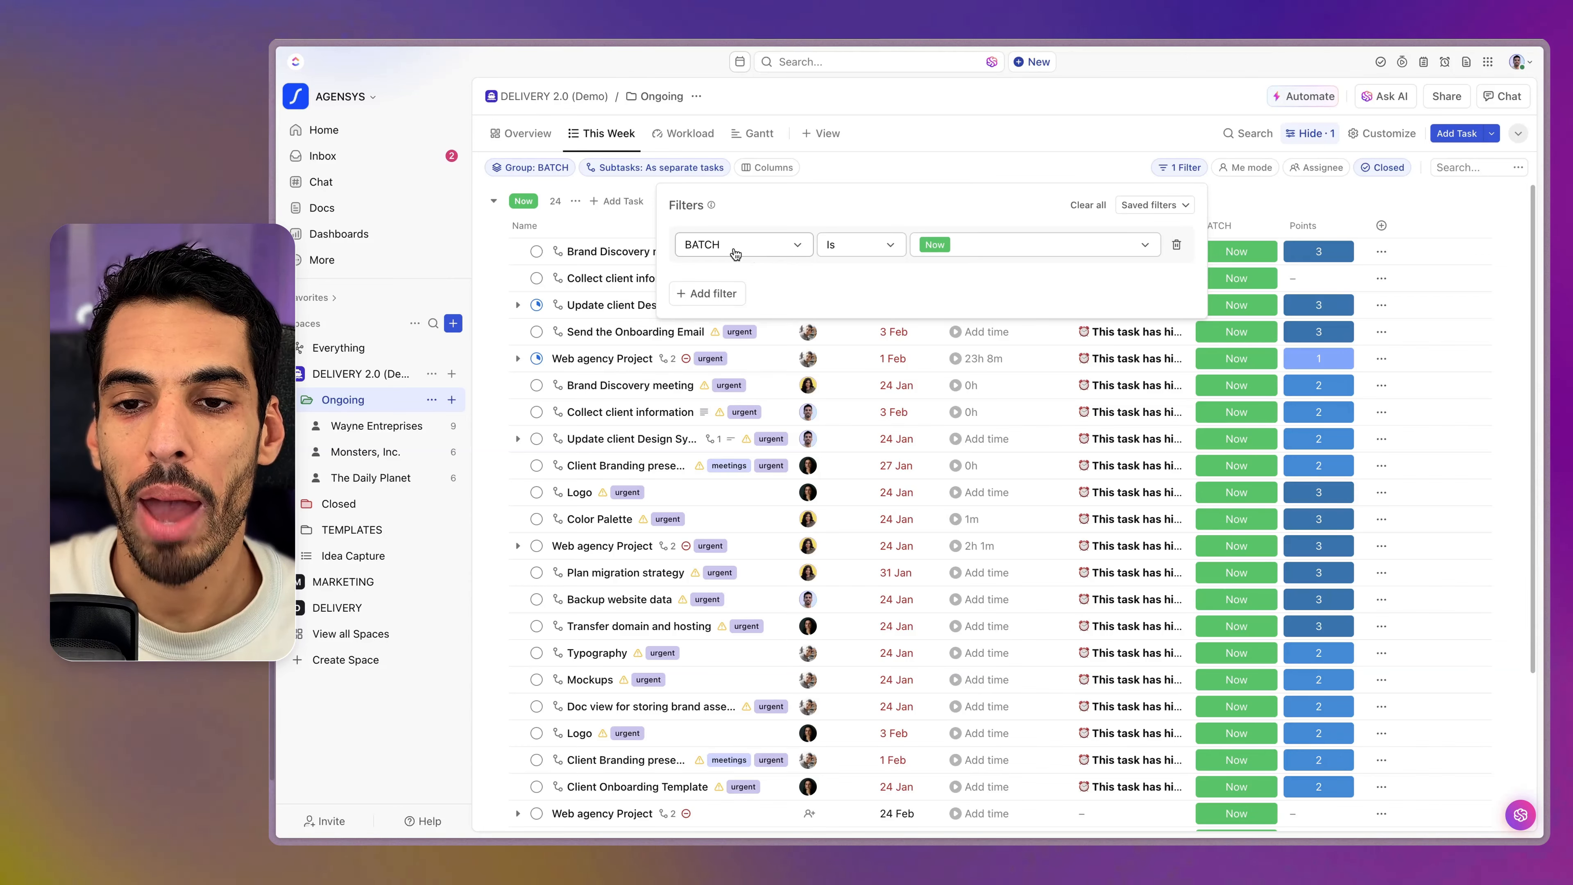
click(1257, 220)
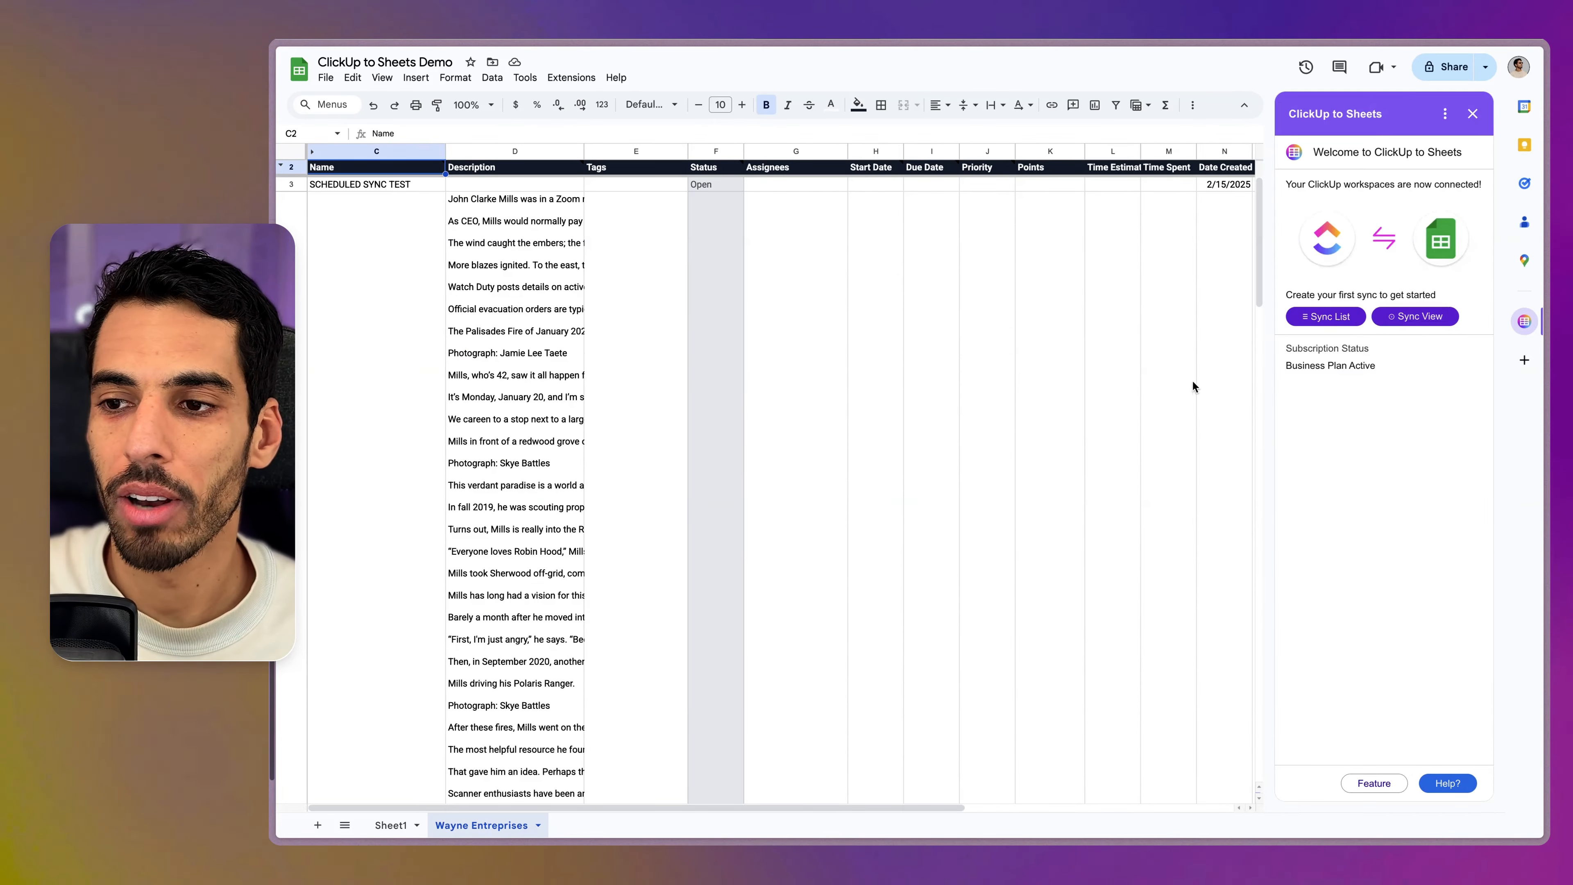
Switch back to Google Sheets and review the synced tasks down to the last row of the Wayne Entreprises sheet
scroll(1192, 379, down, 5)
scroll(694, 411, down, 15)
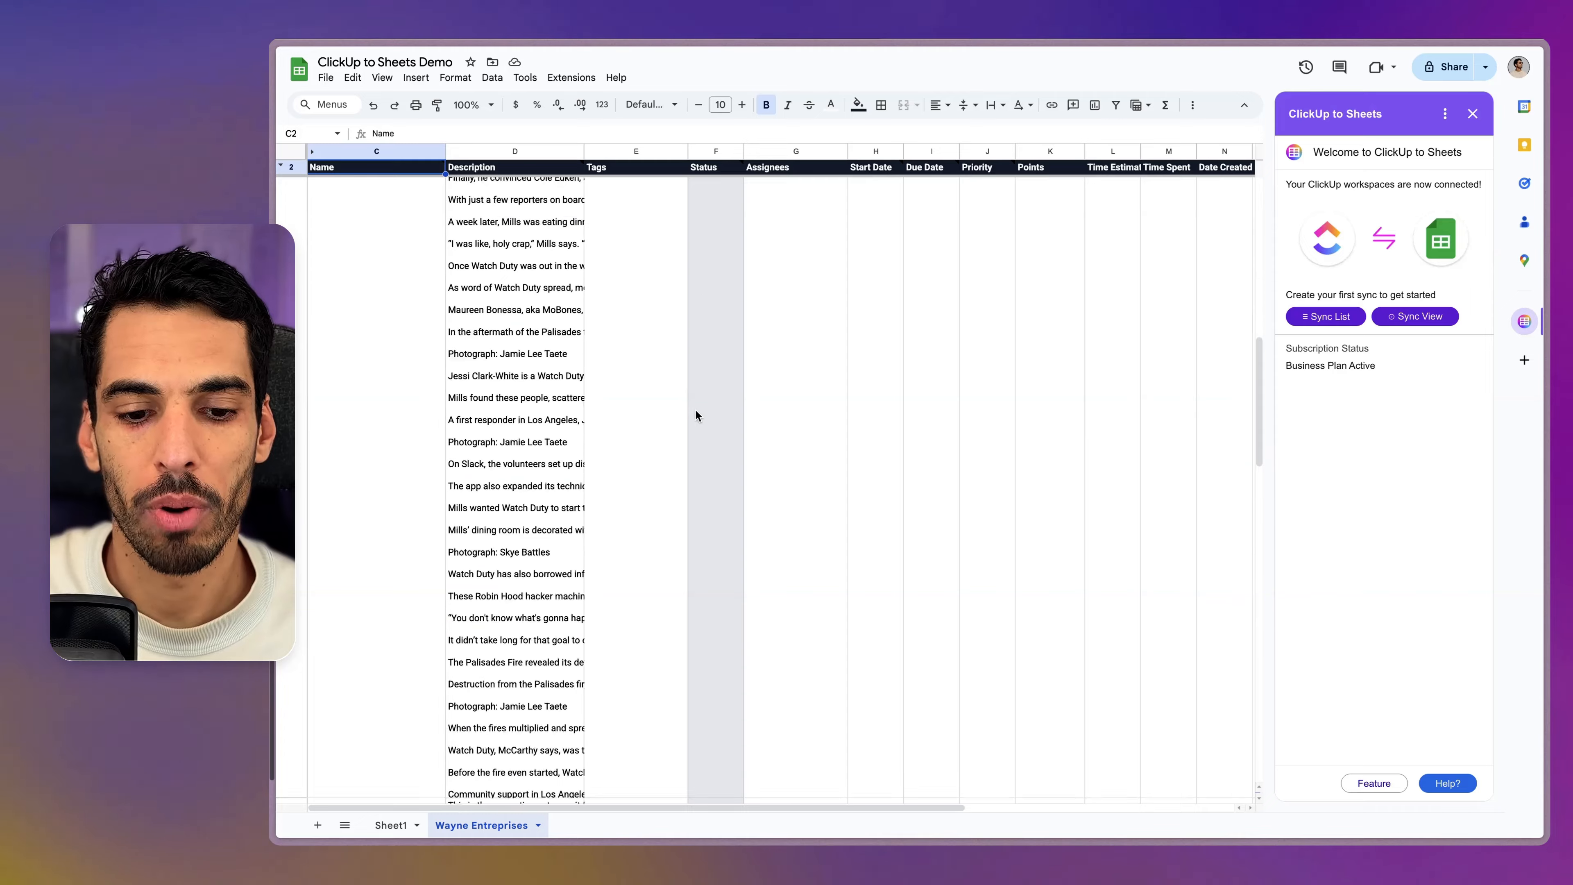
scroll(563, 408, down, 10)
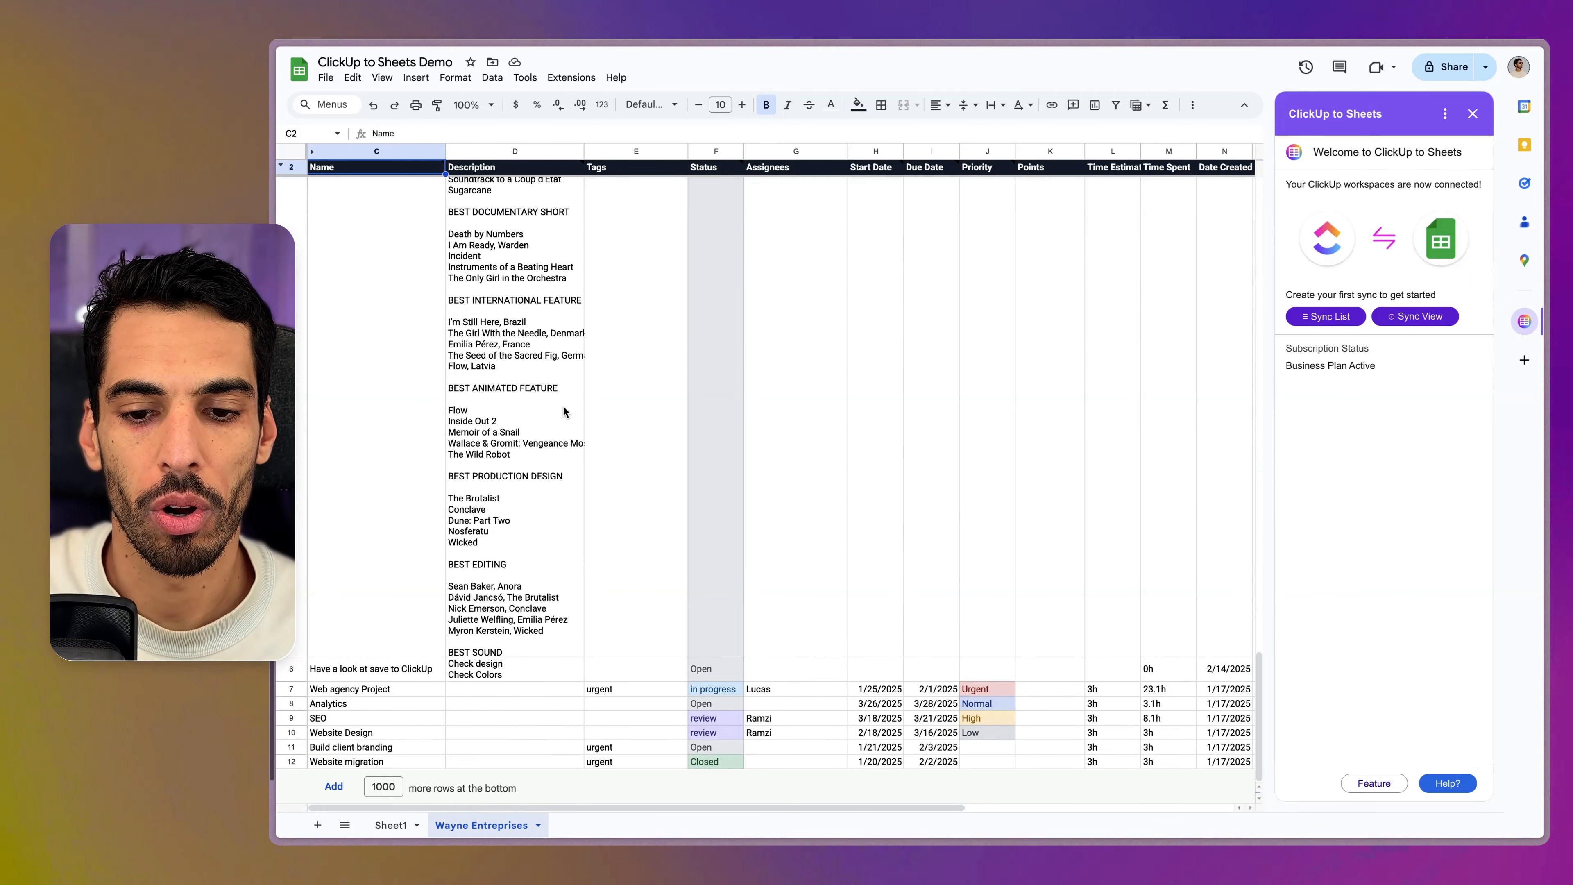
Begin a new view sync and set its view level to Folder
click(1418, 322)
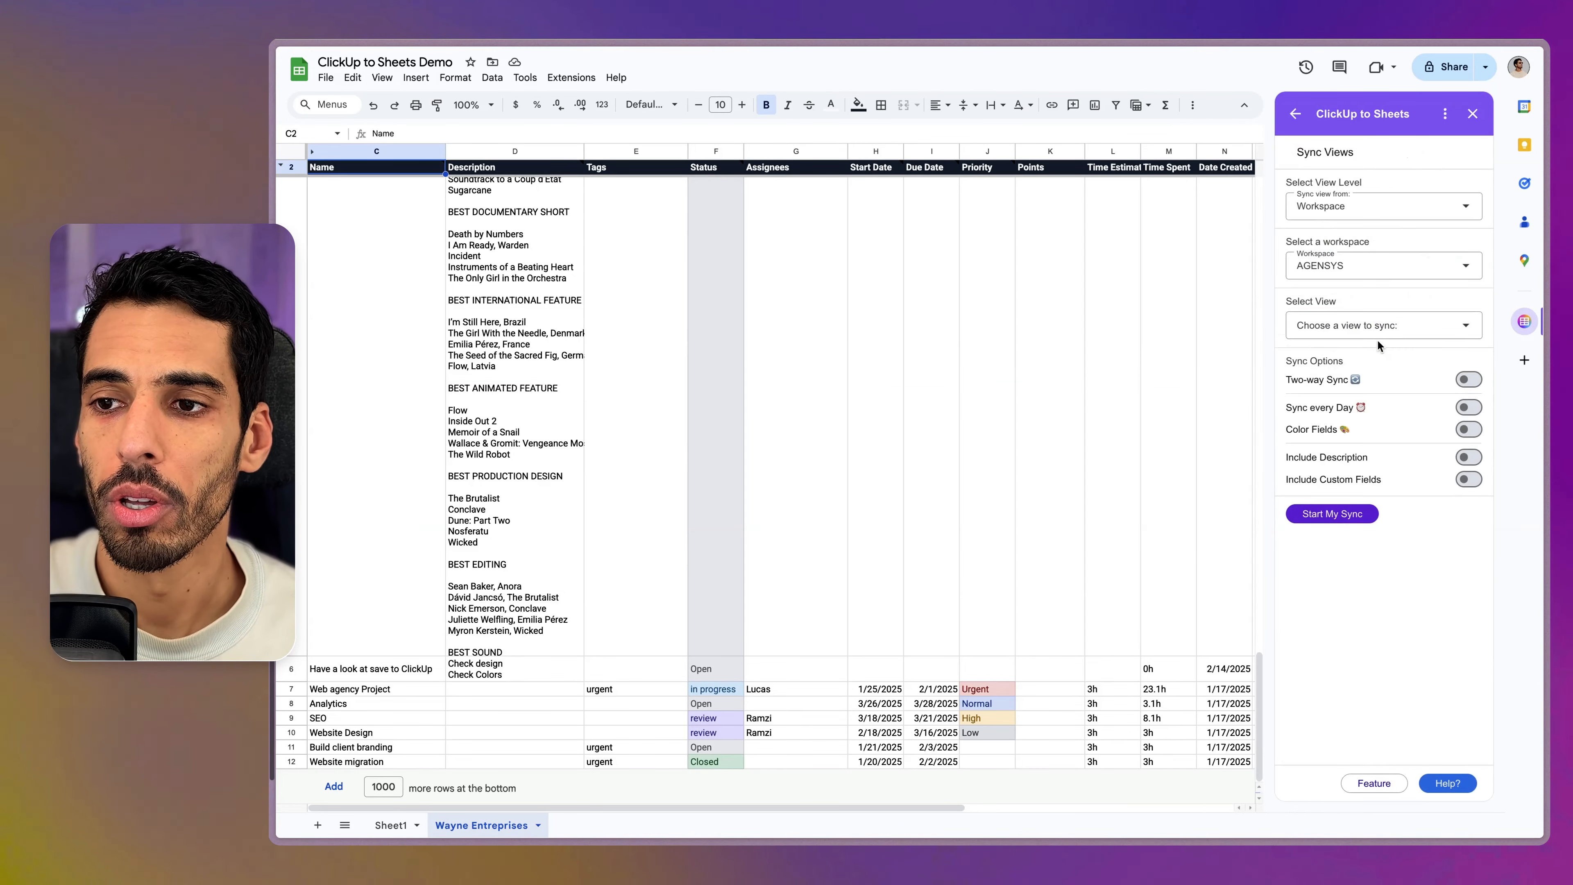
click(1344, 207)
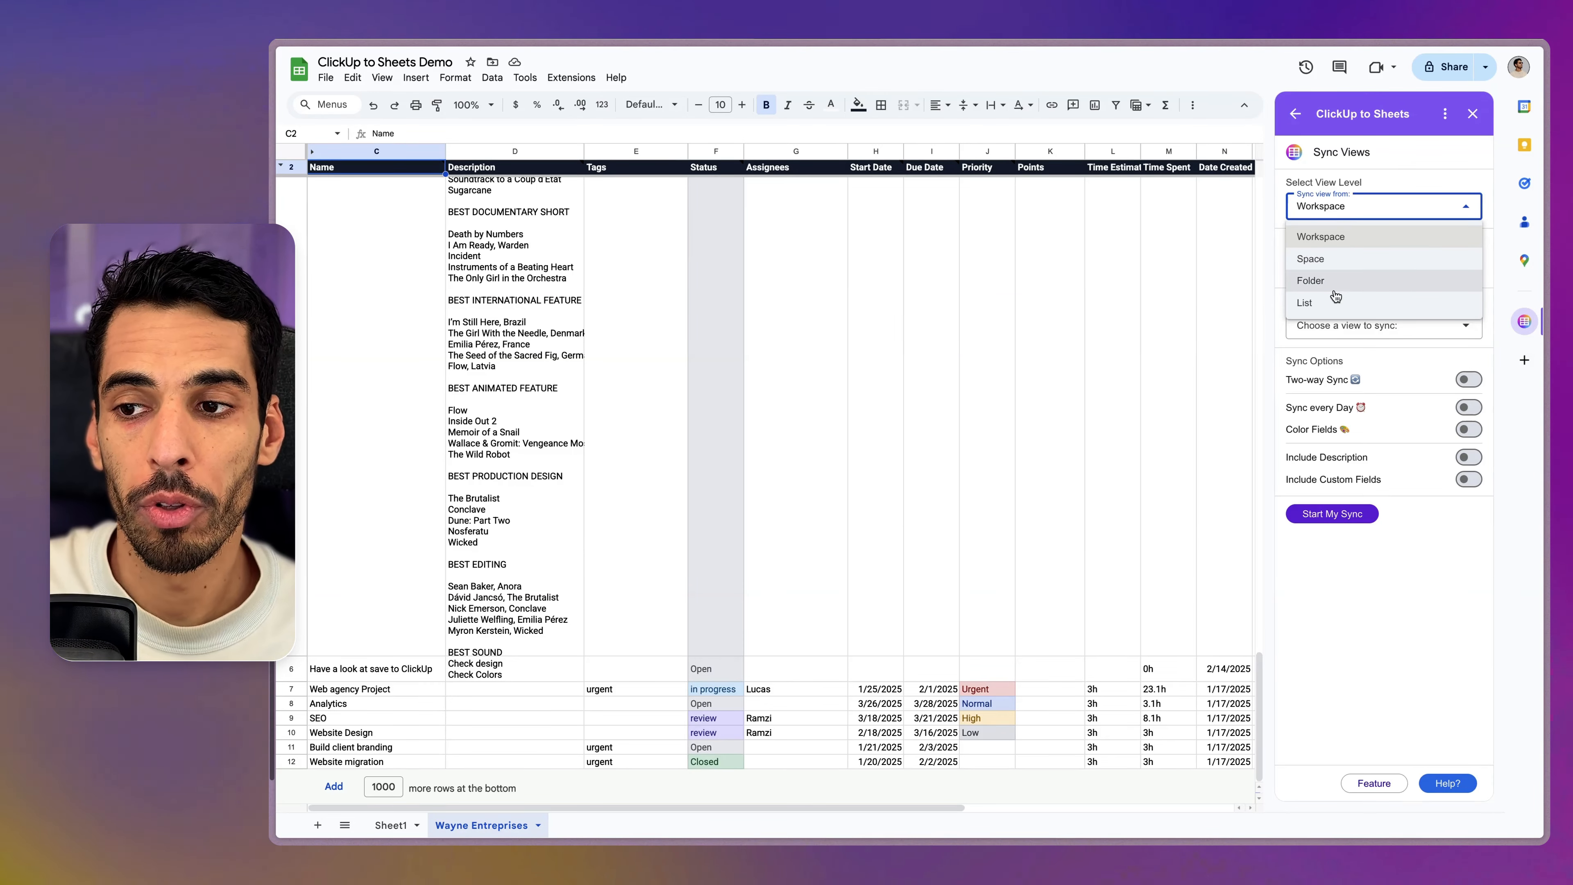
click(1338, 286)
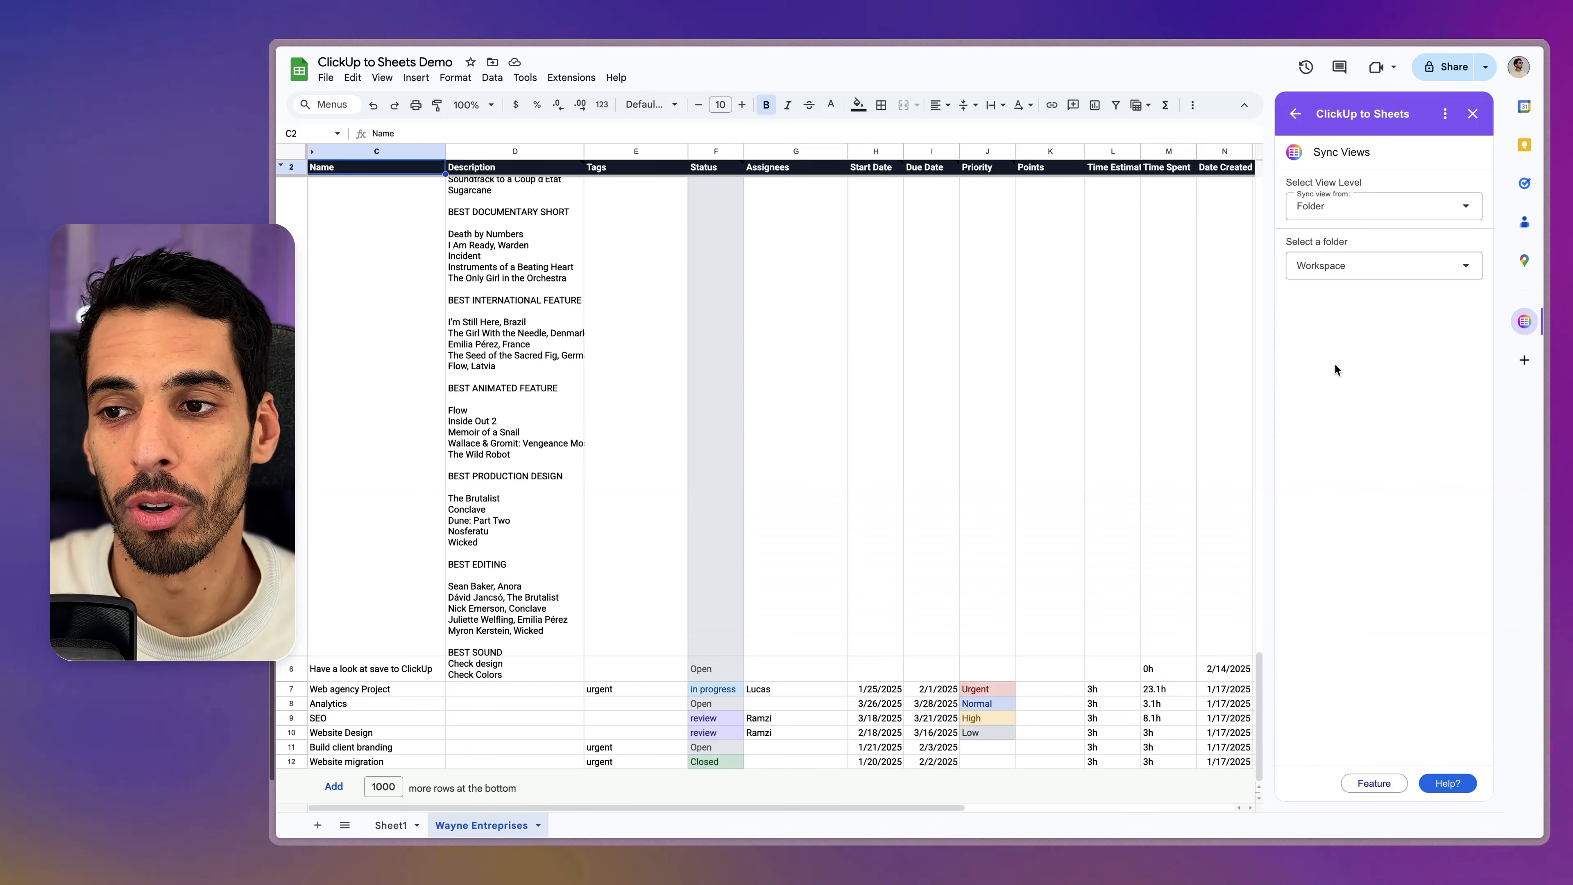
Choose the This Week list view from the Ongoing folder of DELIVERY 2.0 (Demo) in the AGENSYS workspace
click(1352, 279)
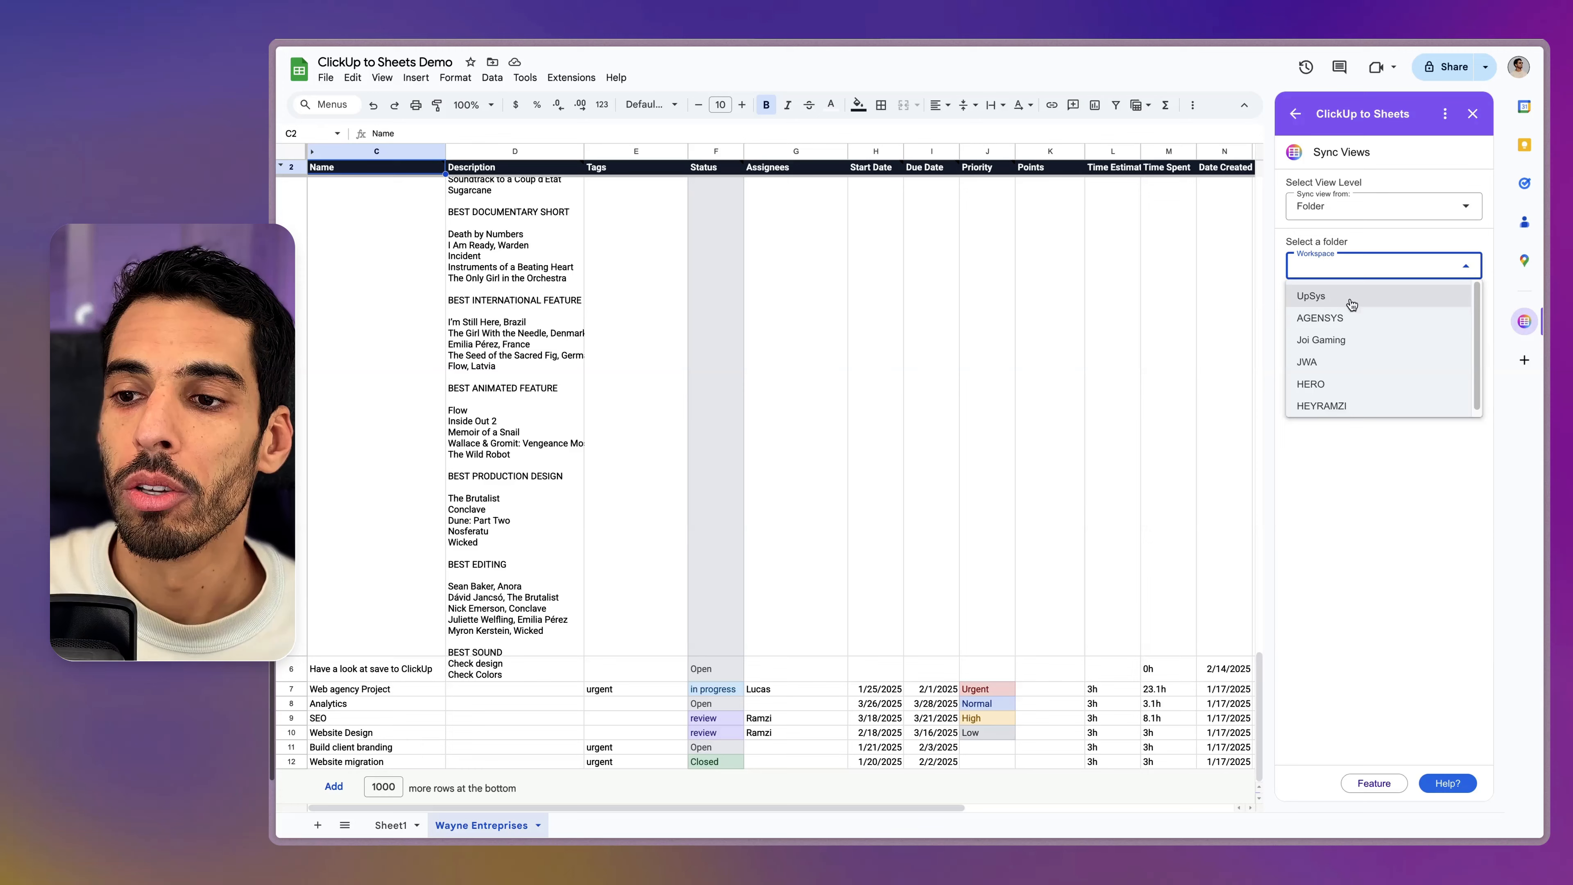
click(1350, 319)
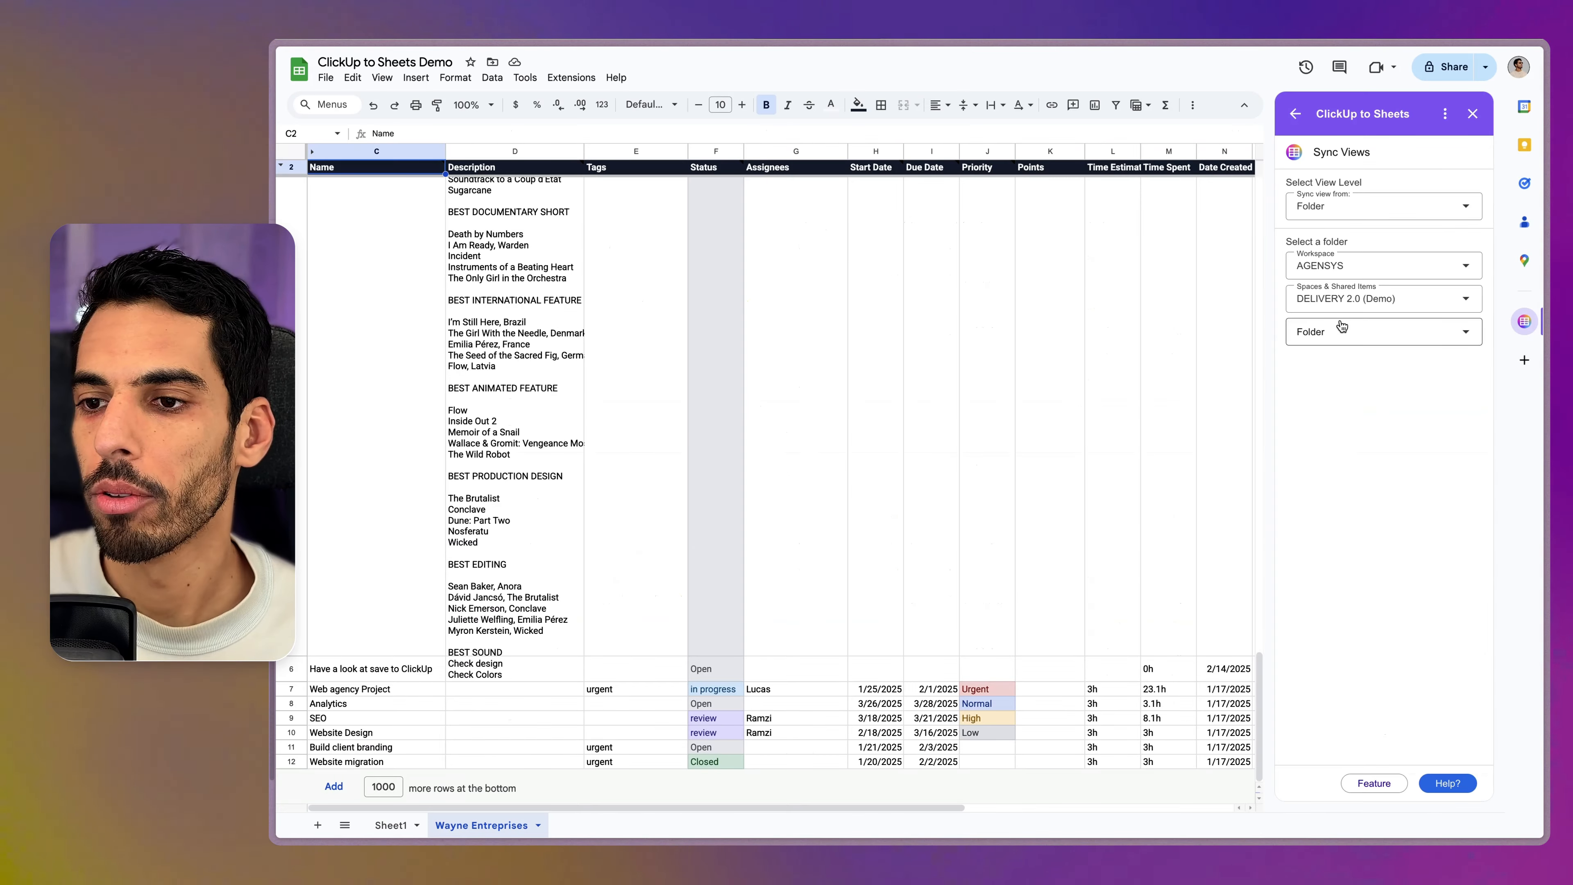
click(1350, 300)
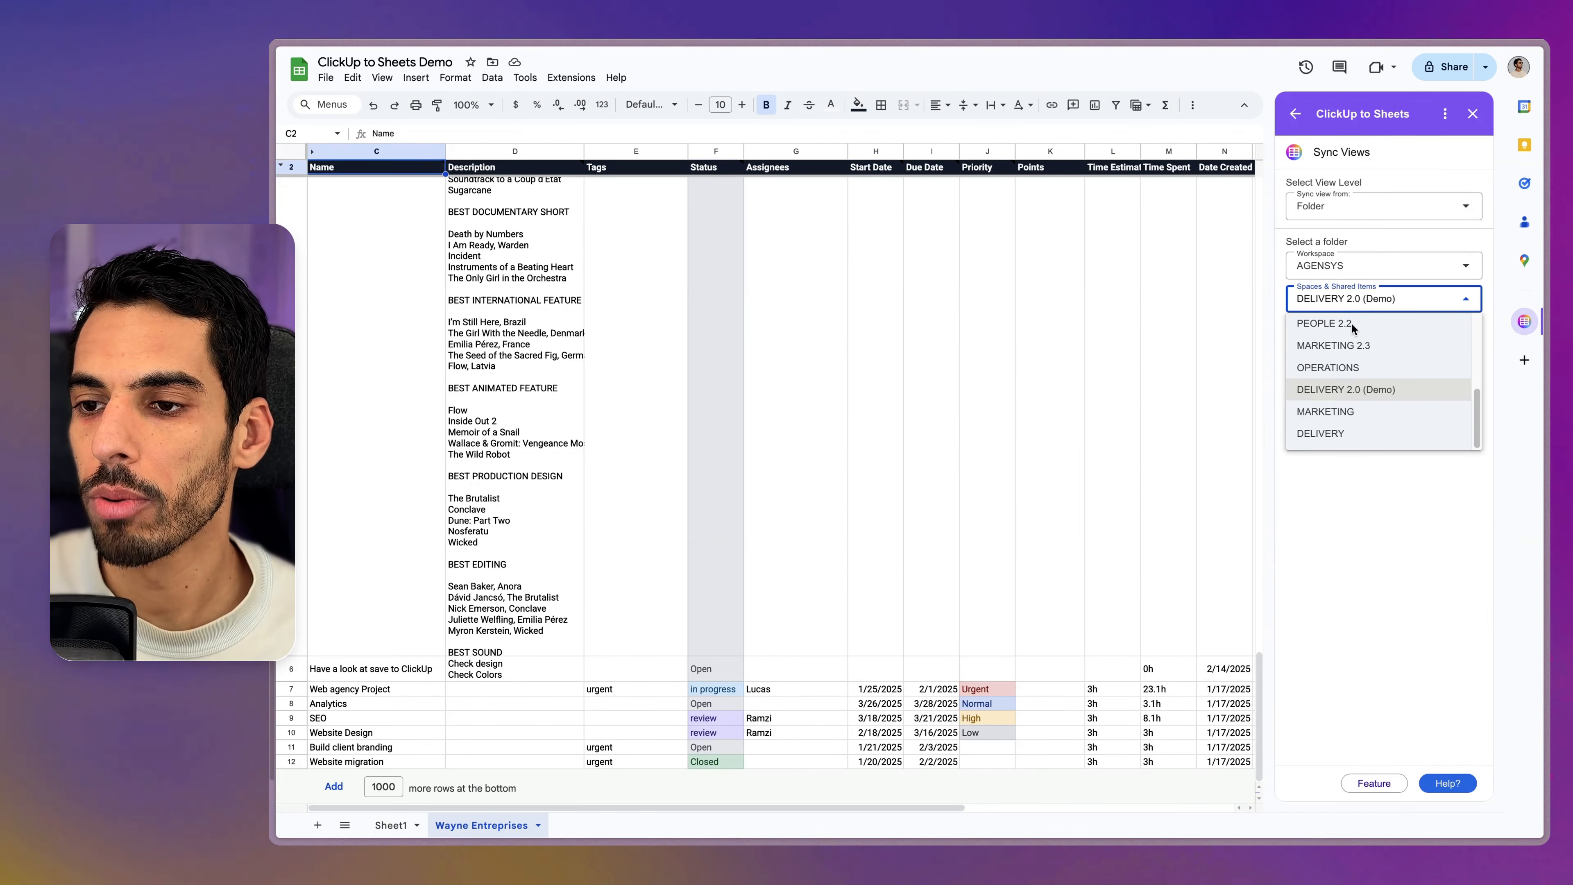
click(1394, 524)
click(1354, 343)
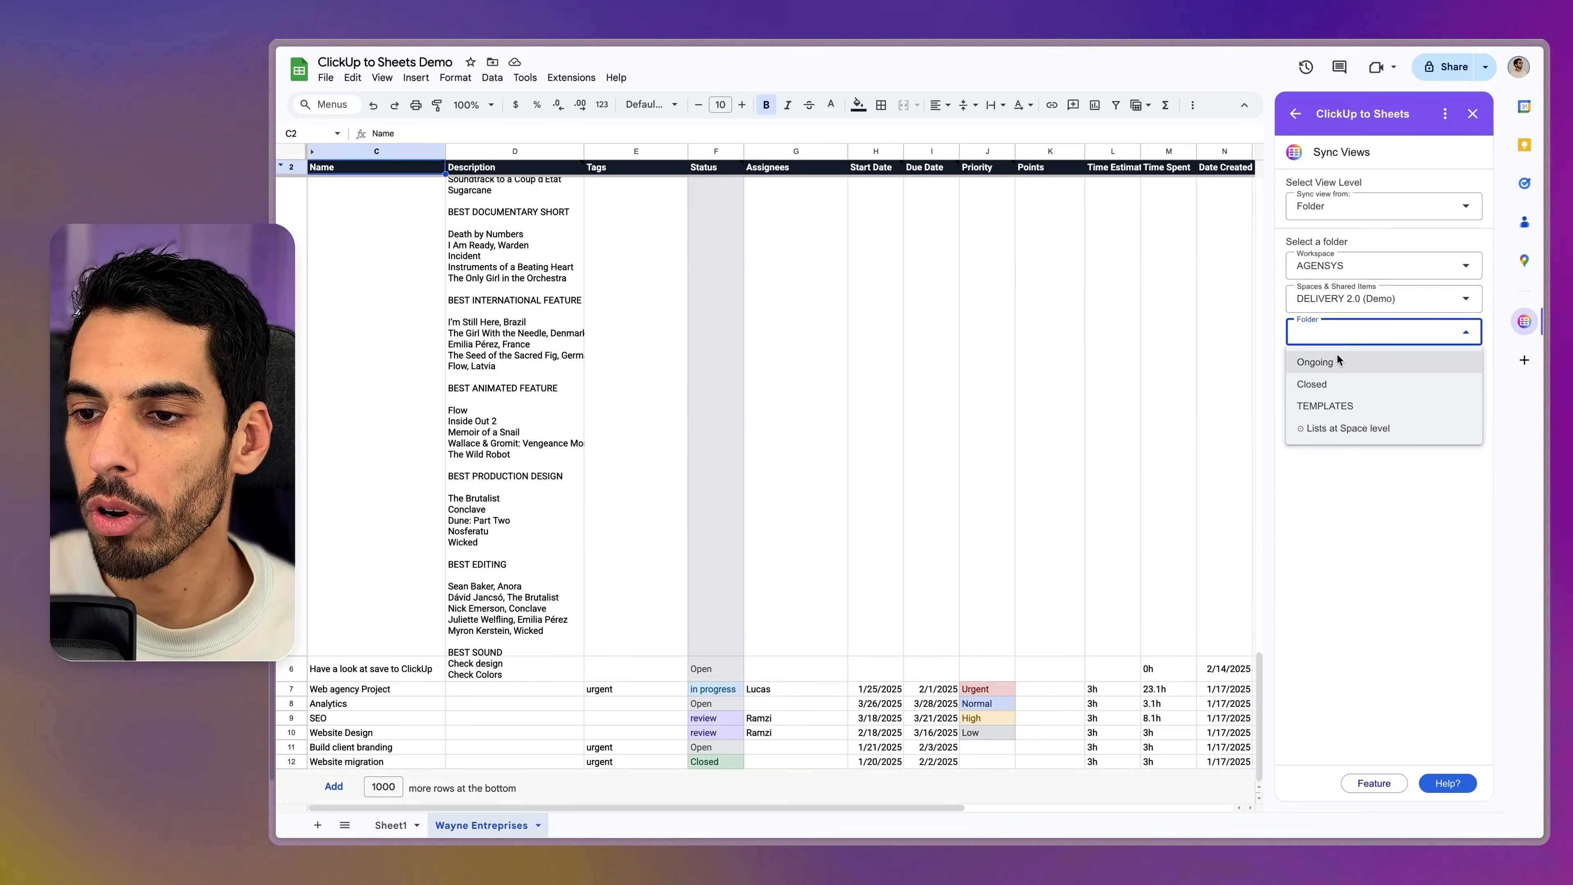
click(1332, 361)
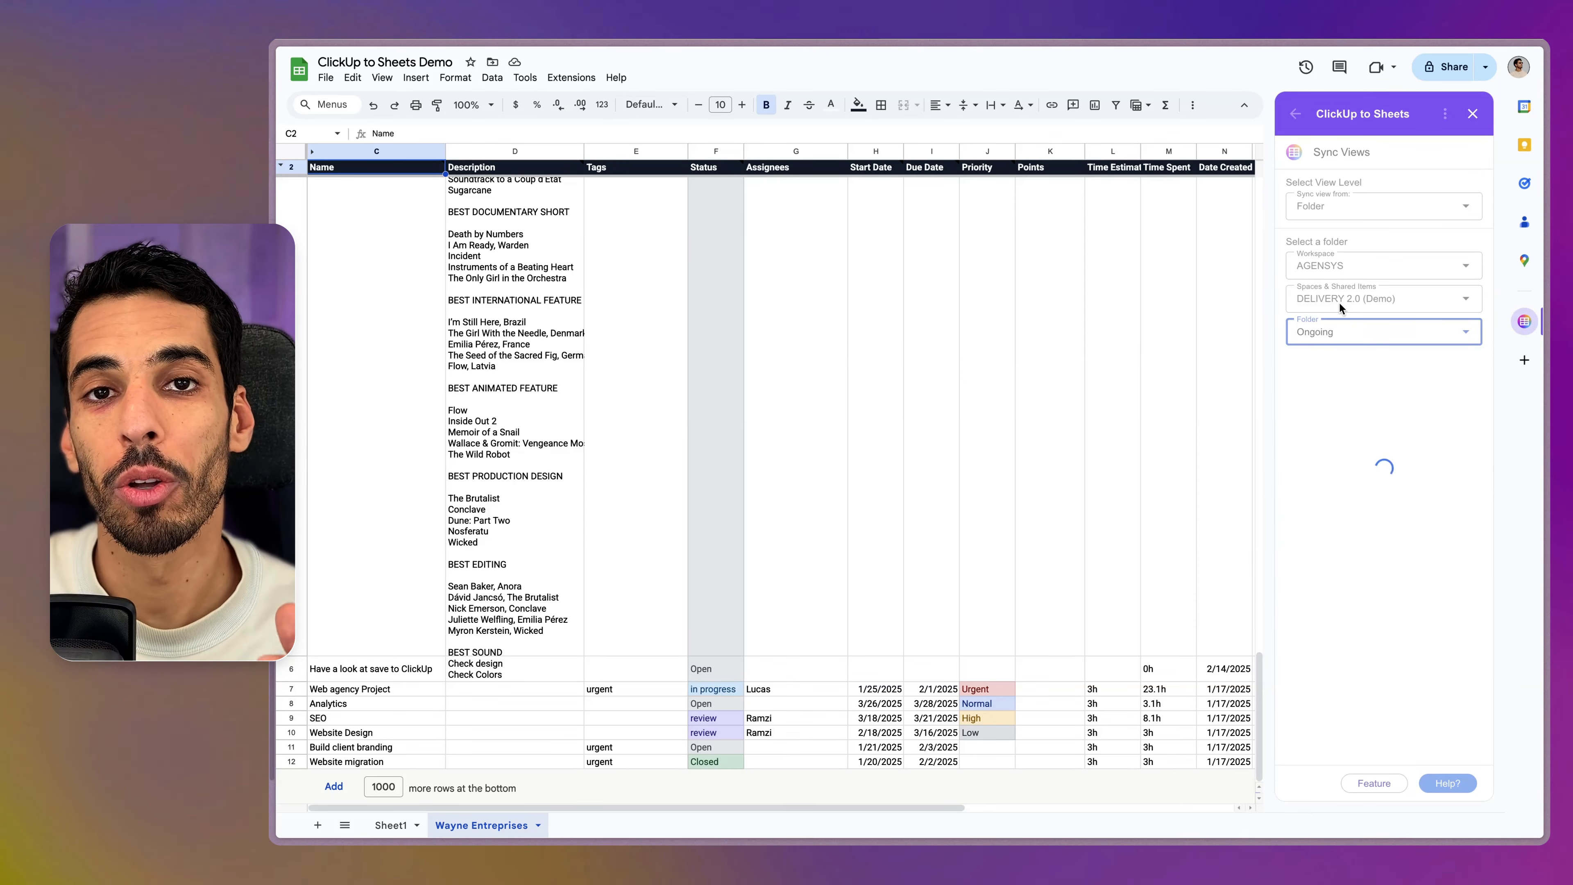
click(1350, 391)
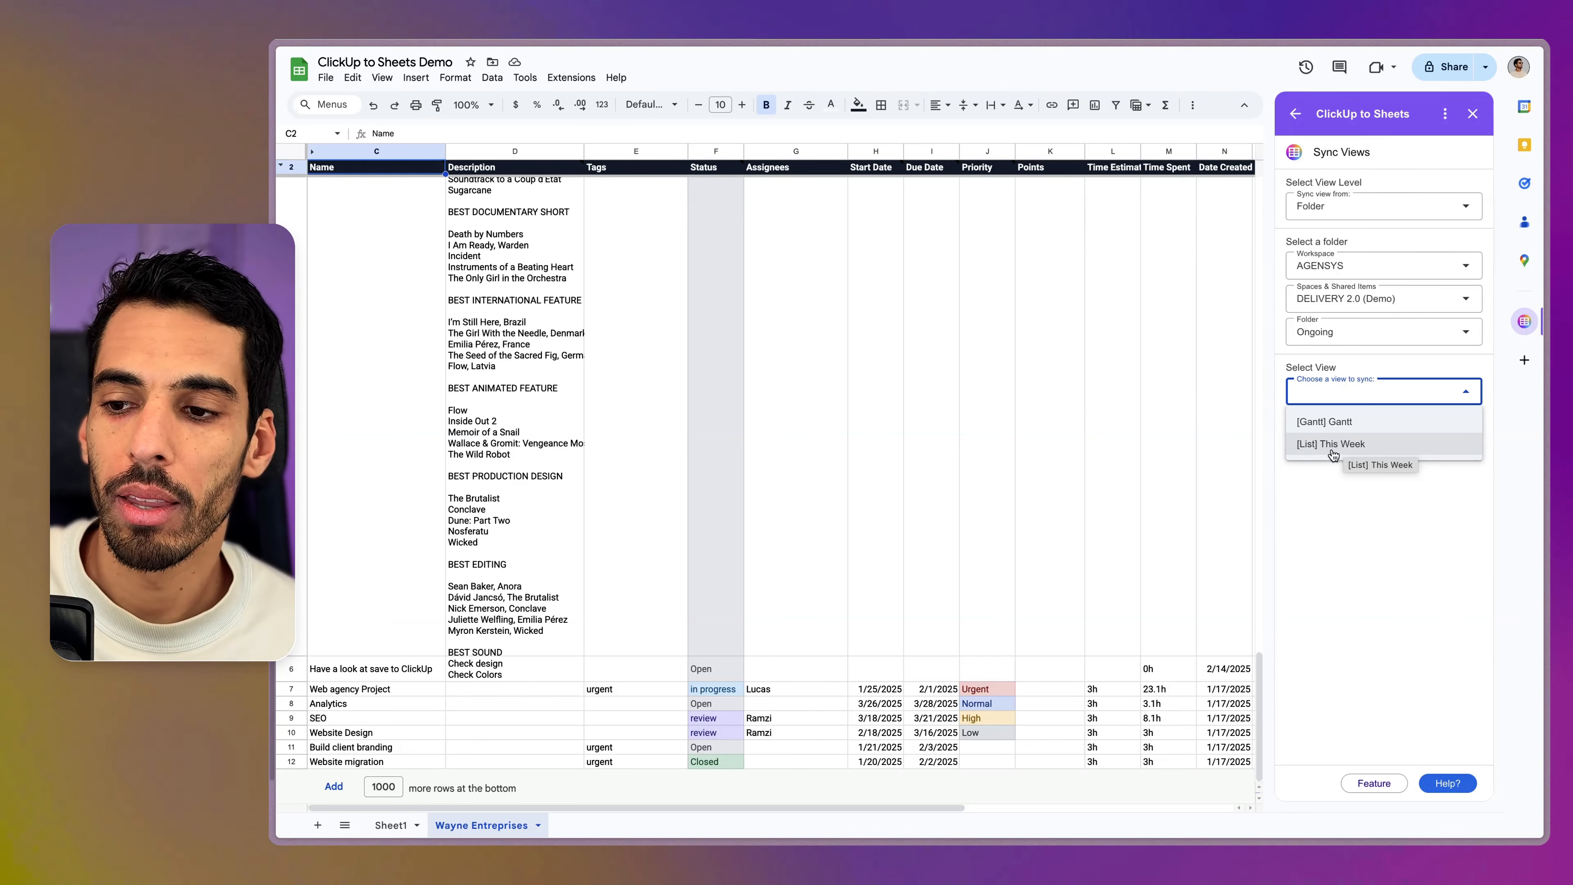
click(1332, 444)
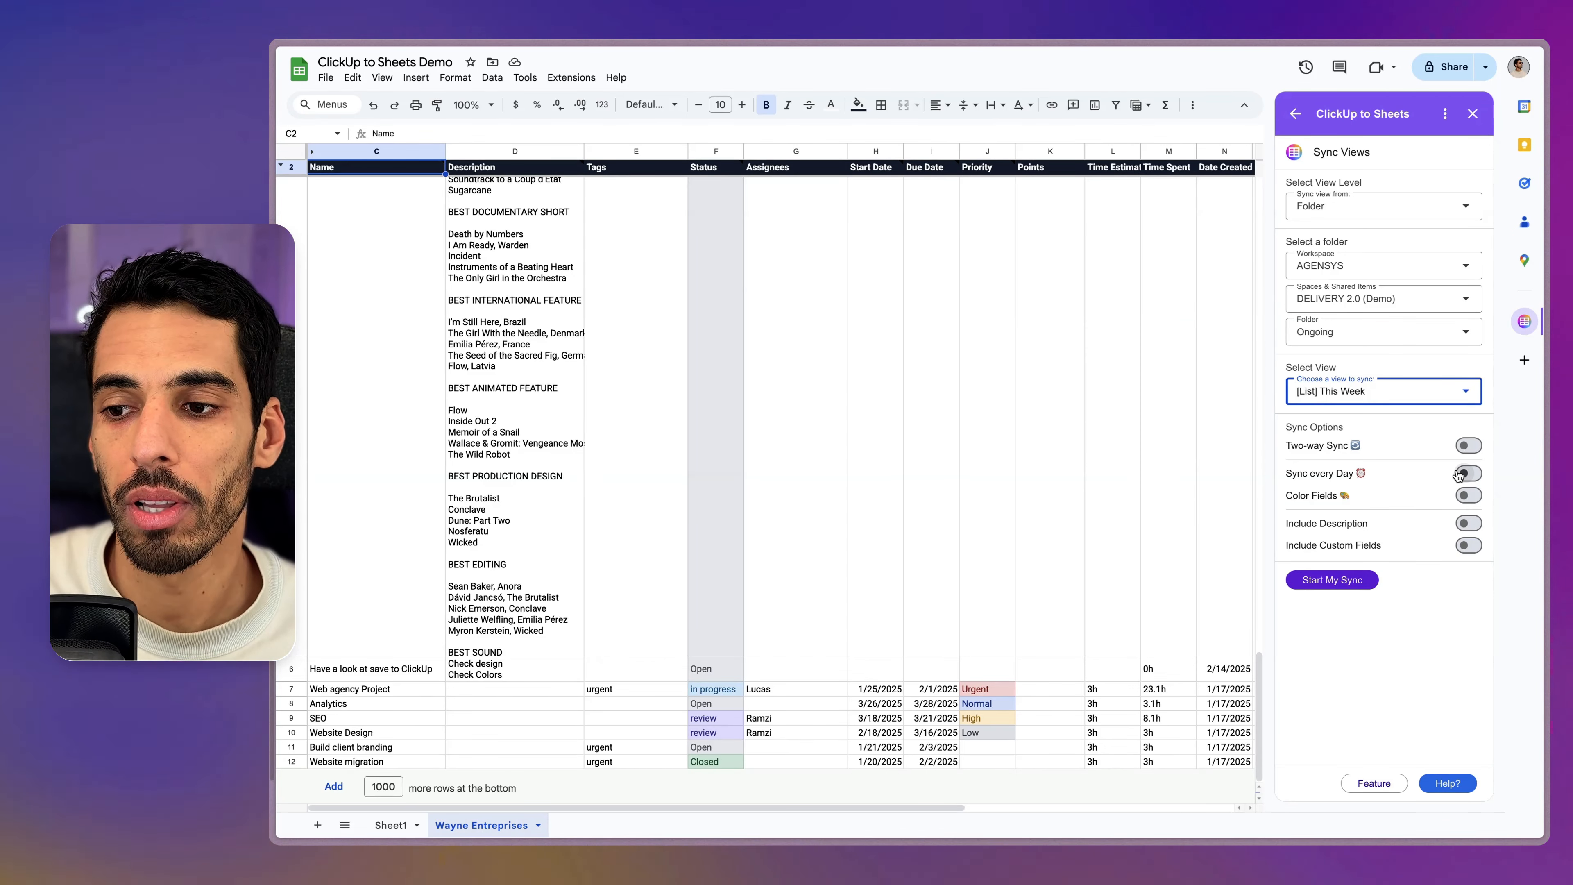
Enable daily sync, color fields, description, custom fields and two-way sync, then start the view sync and accept the two-way warning
click(1465, 478)
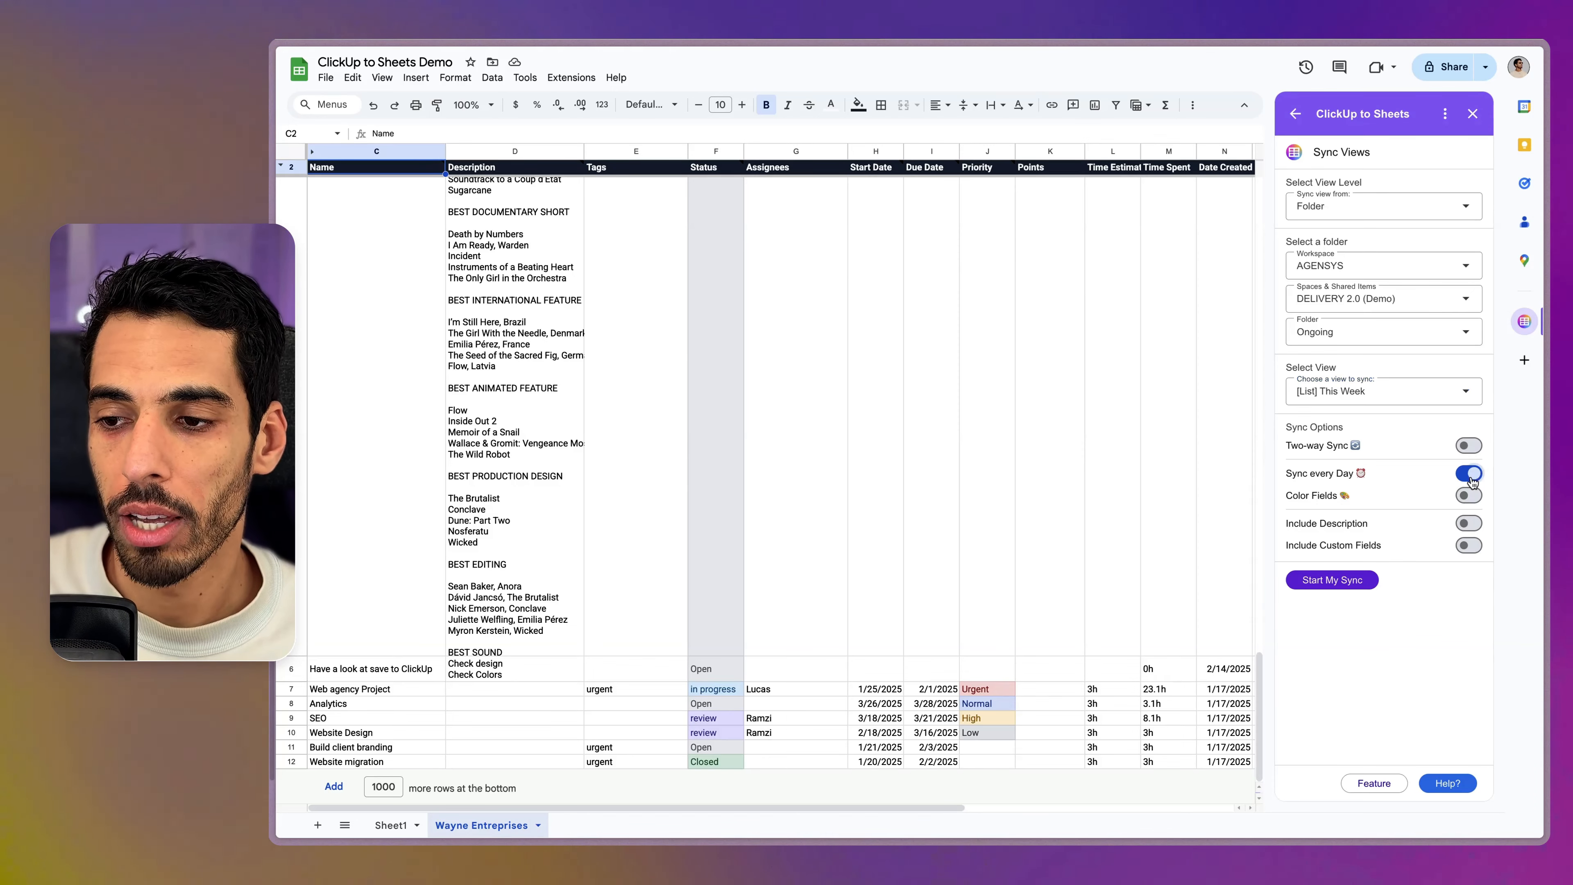
click(1471, 499)
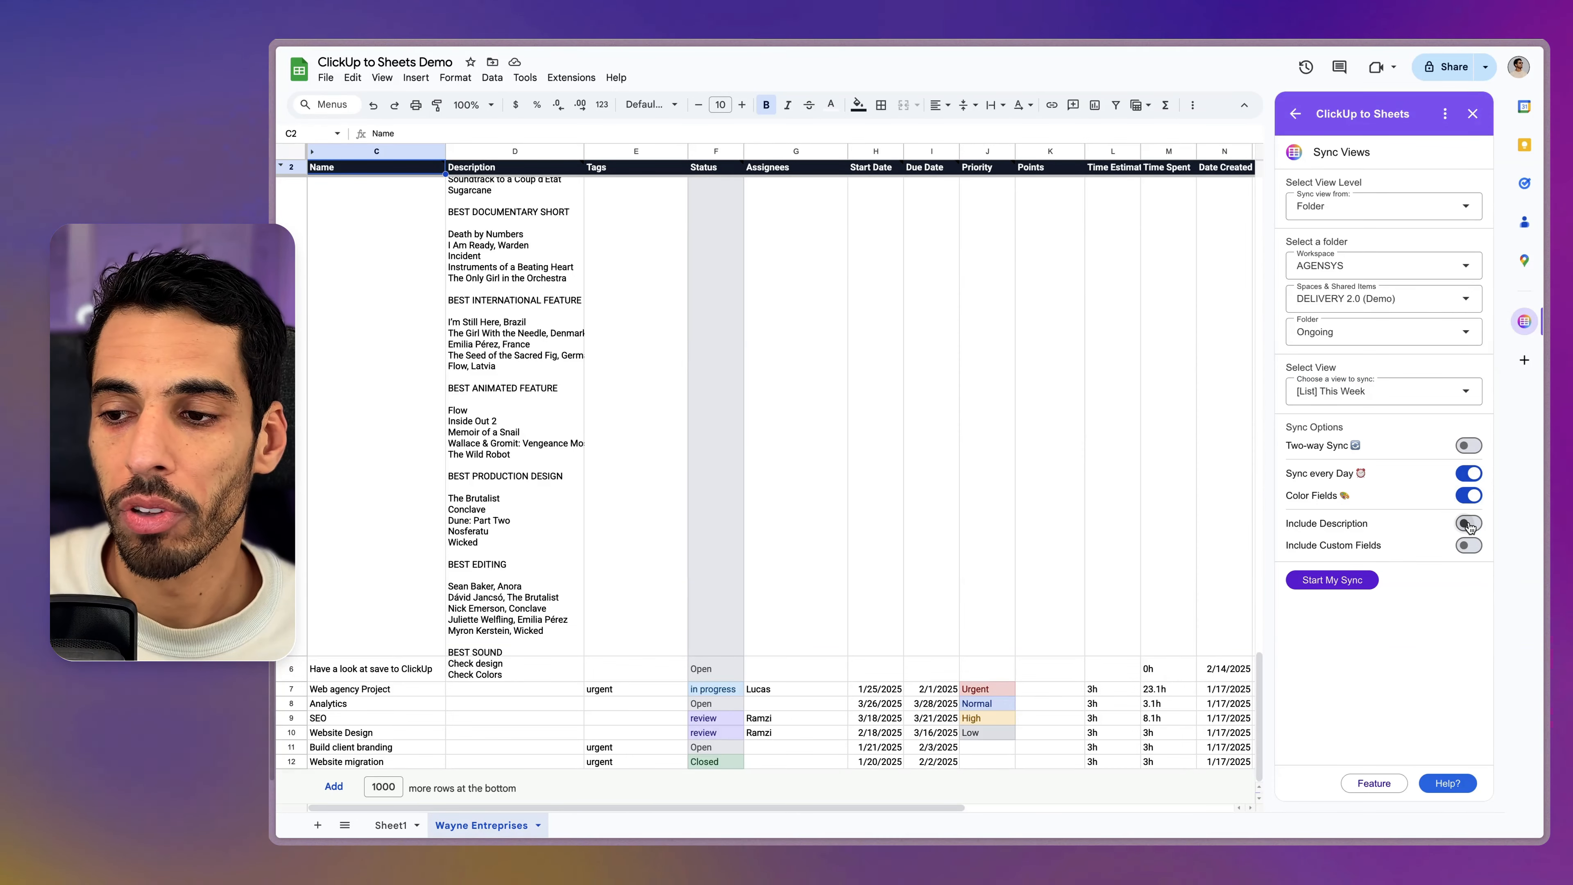
click(1468, 527)
click(1466, 548)
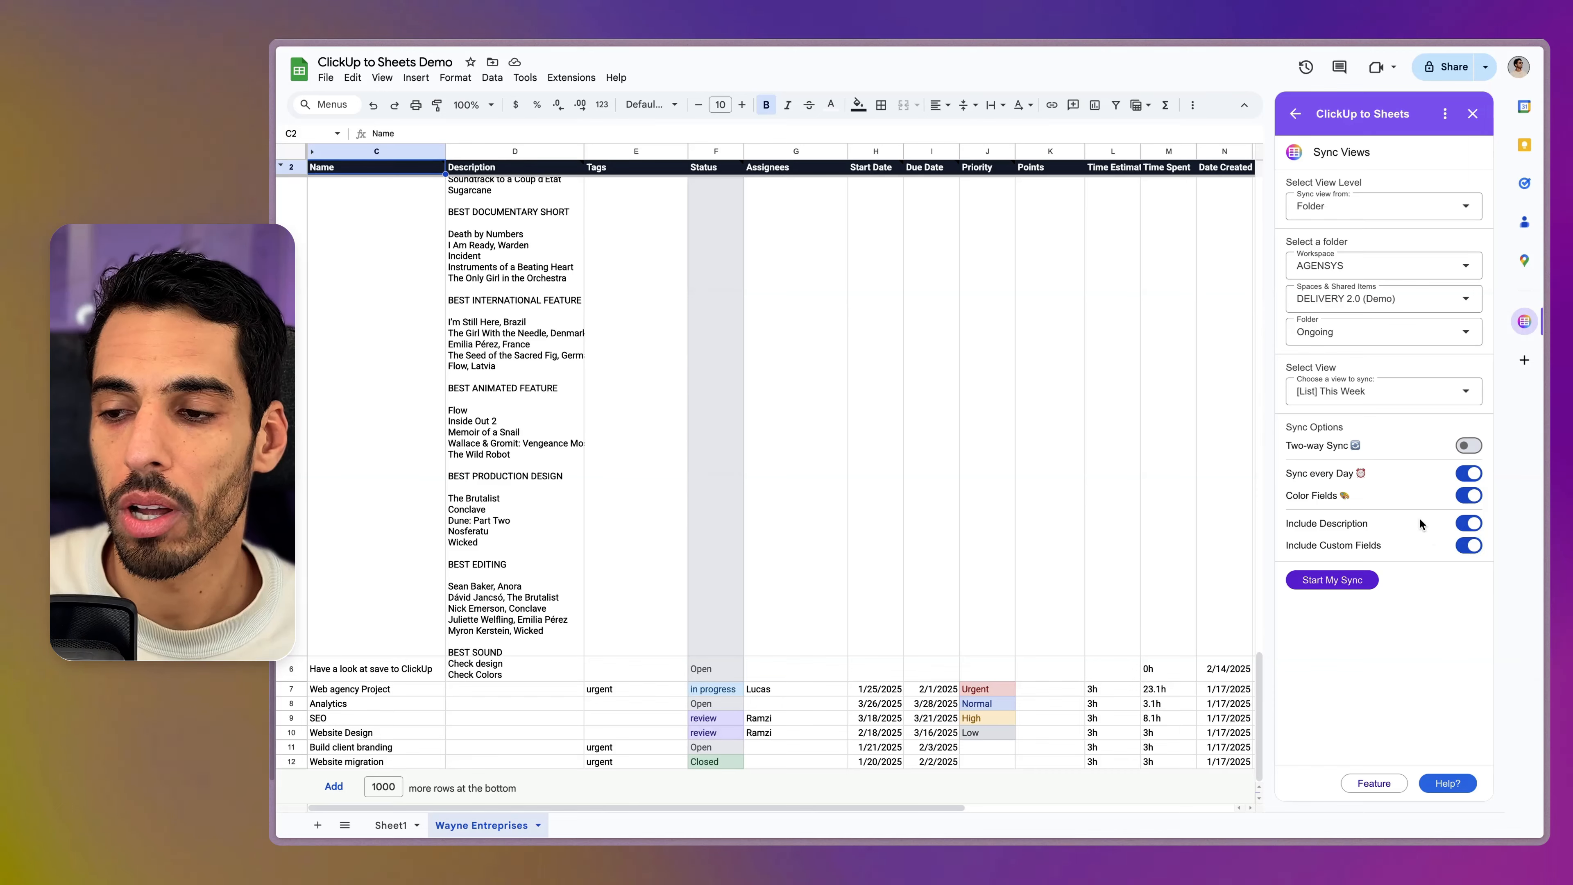
click(1468, 445)
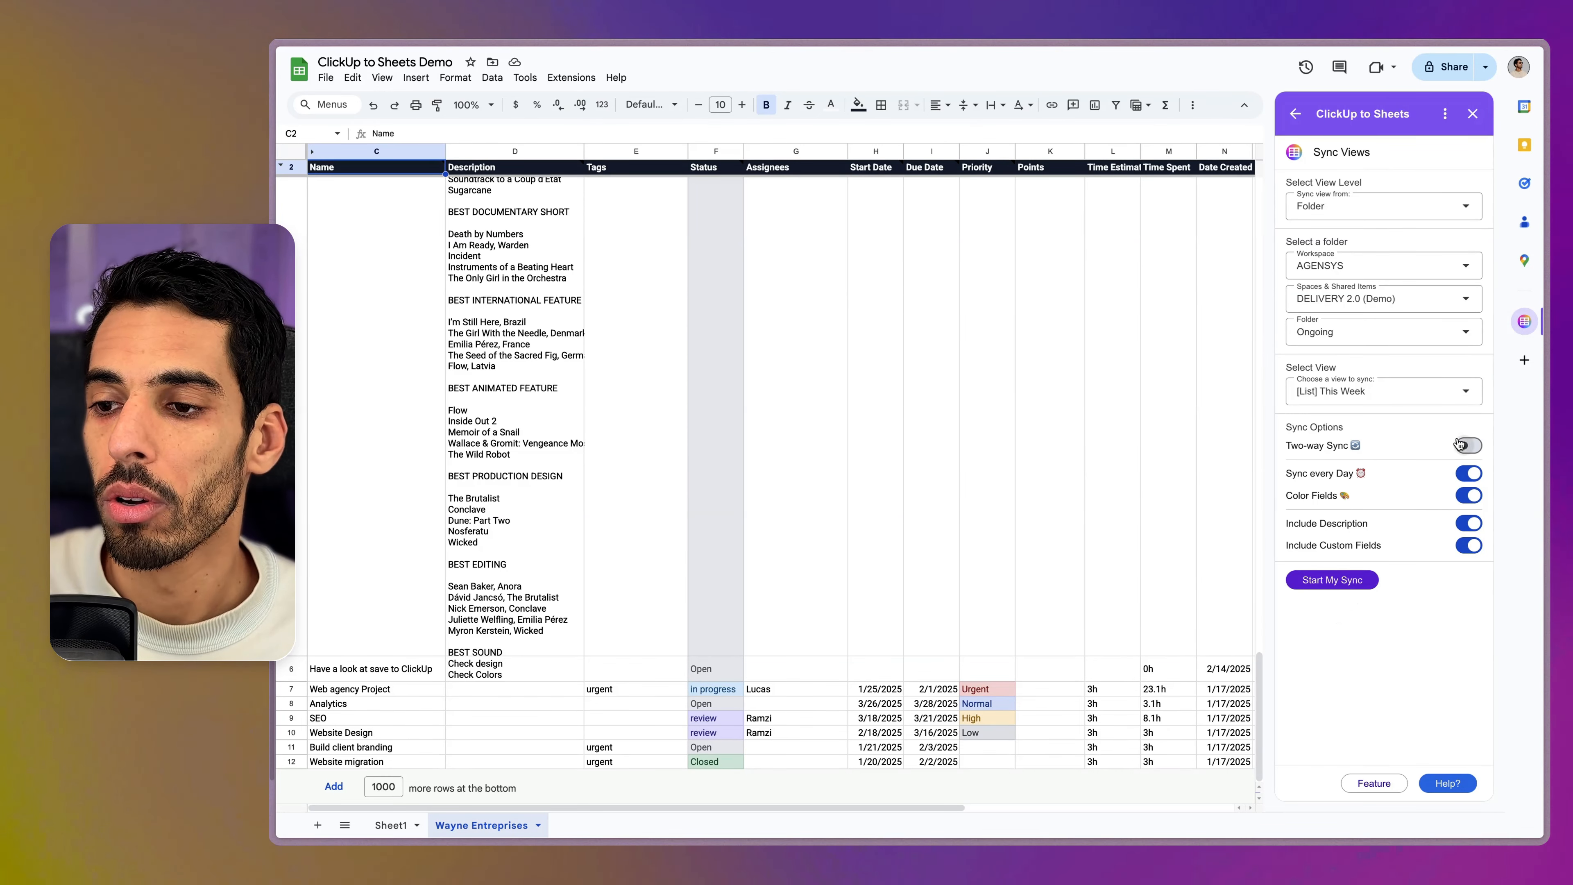
click(1360, 582)
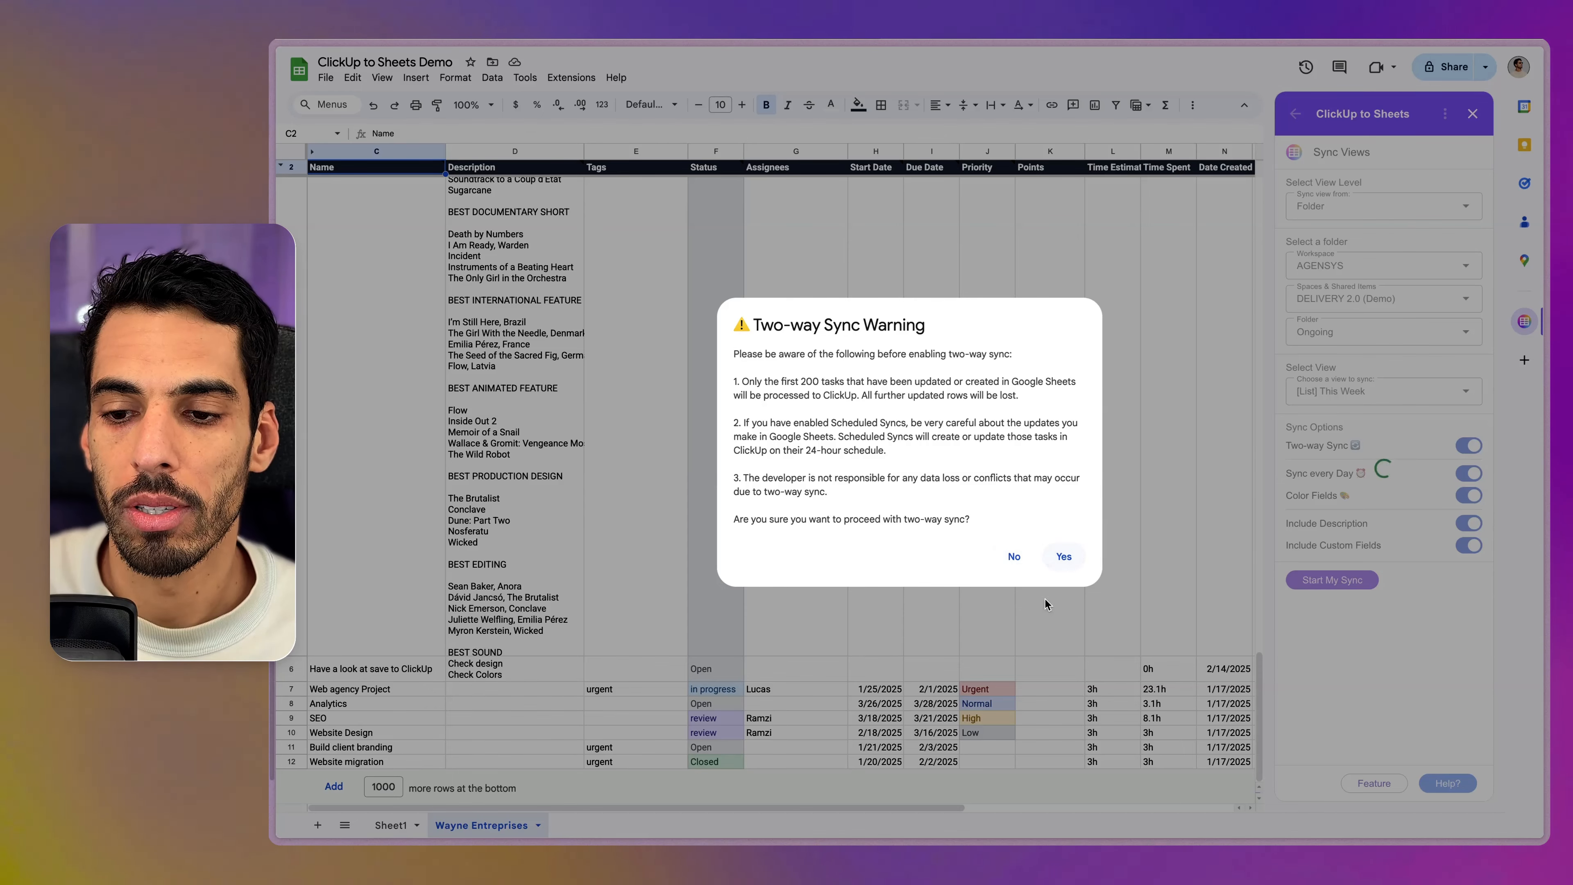
click(1066, 557)
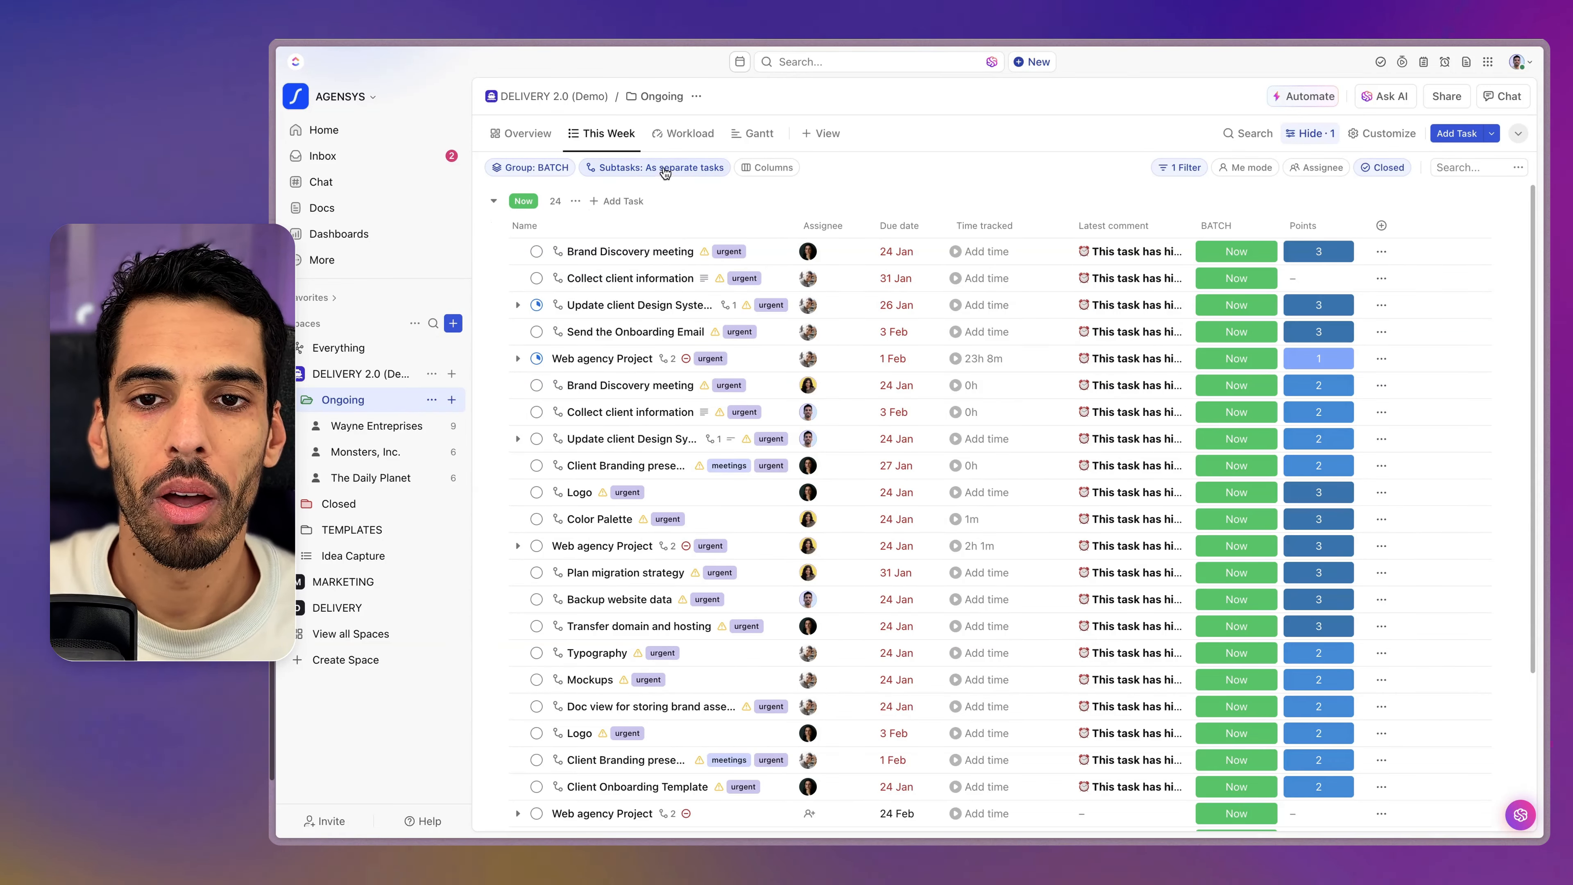
Switch to ClickUp and compare the Ongoing folder's Gantt view with its This Week view and filter
click(752, 133)
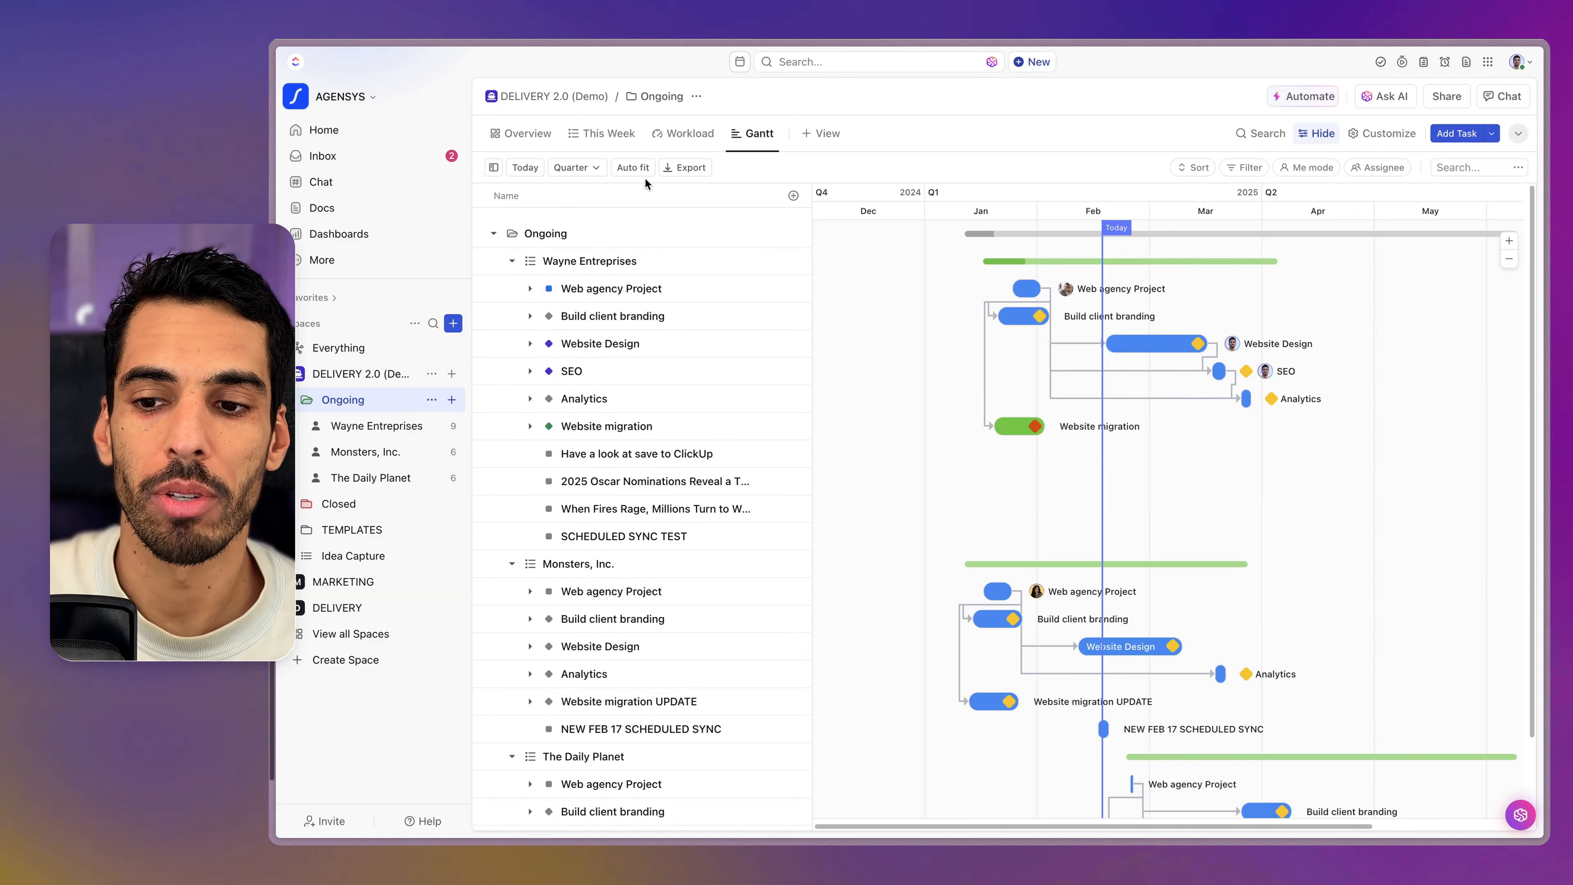
scroll(678, 301, down, 2)
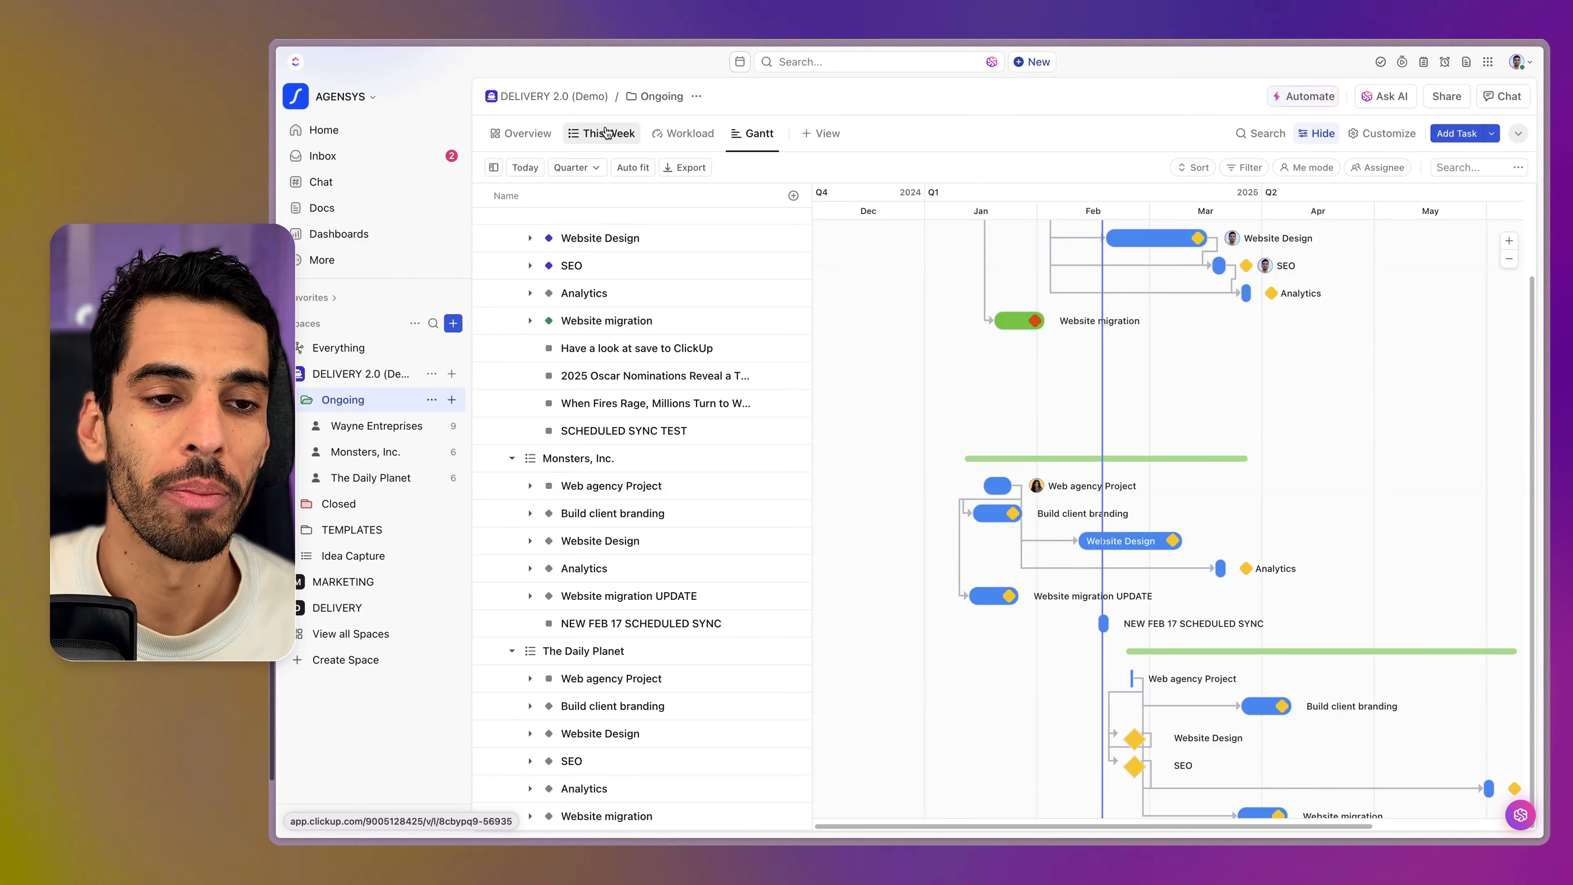
click(606, 132)
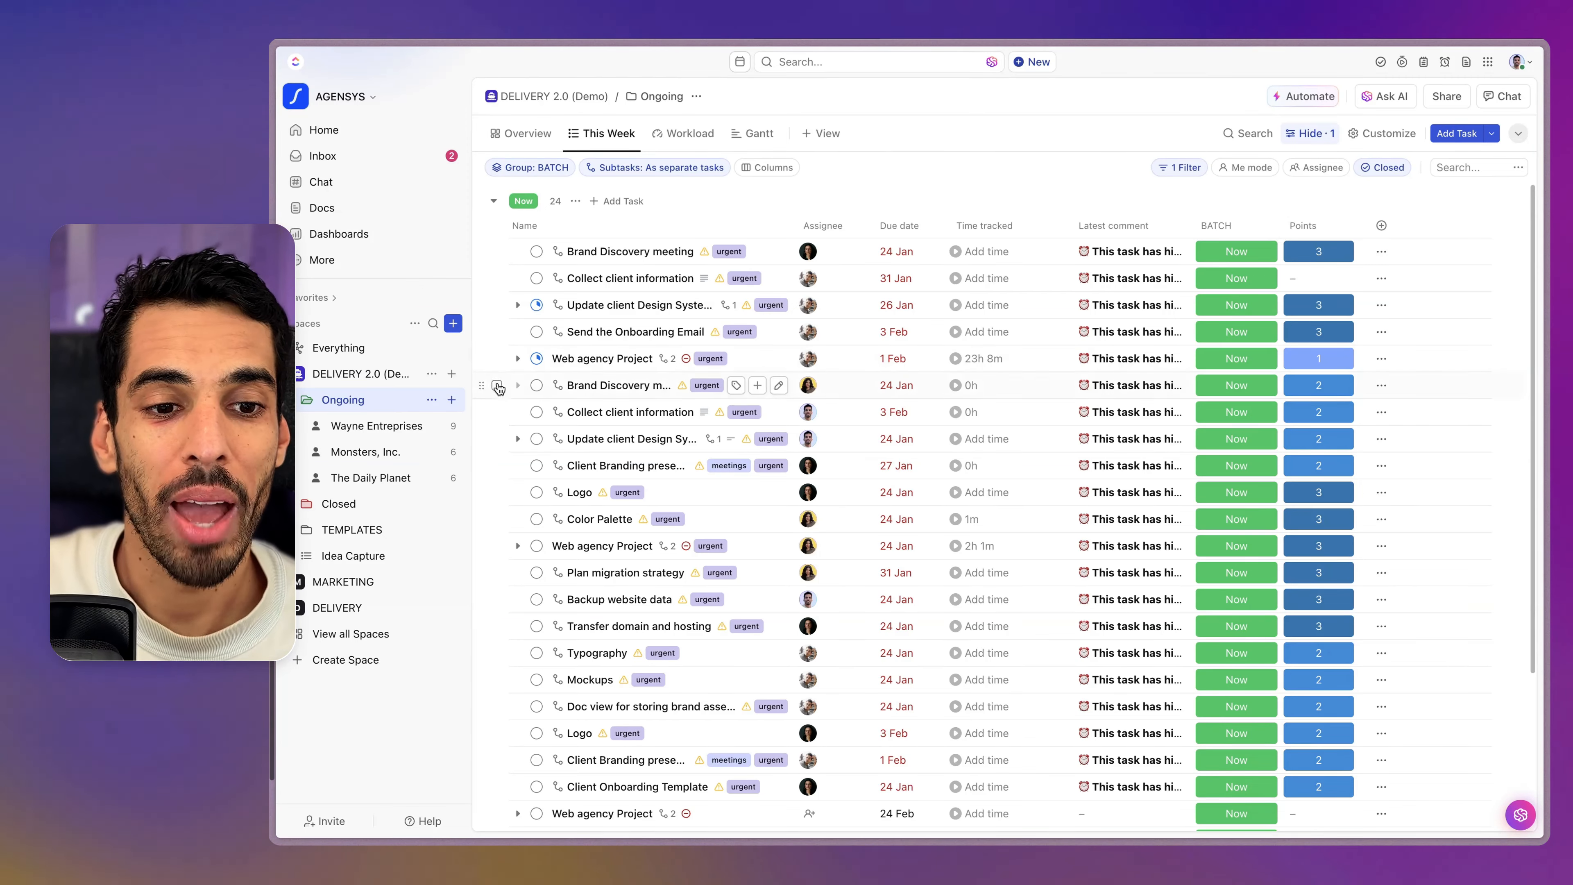
click(1173, 167)
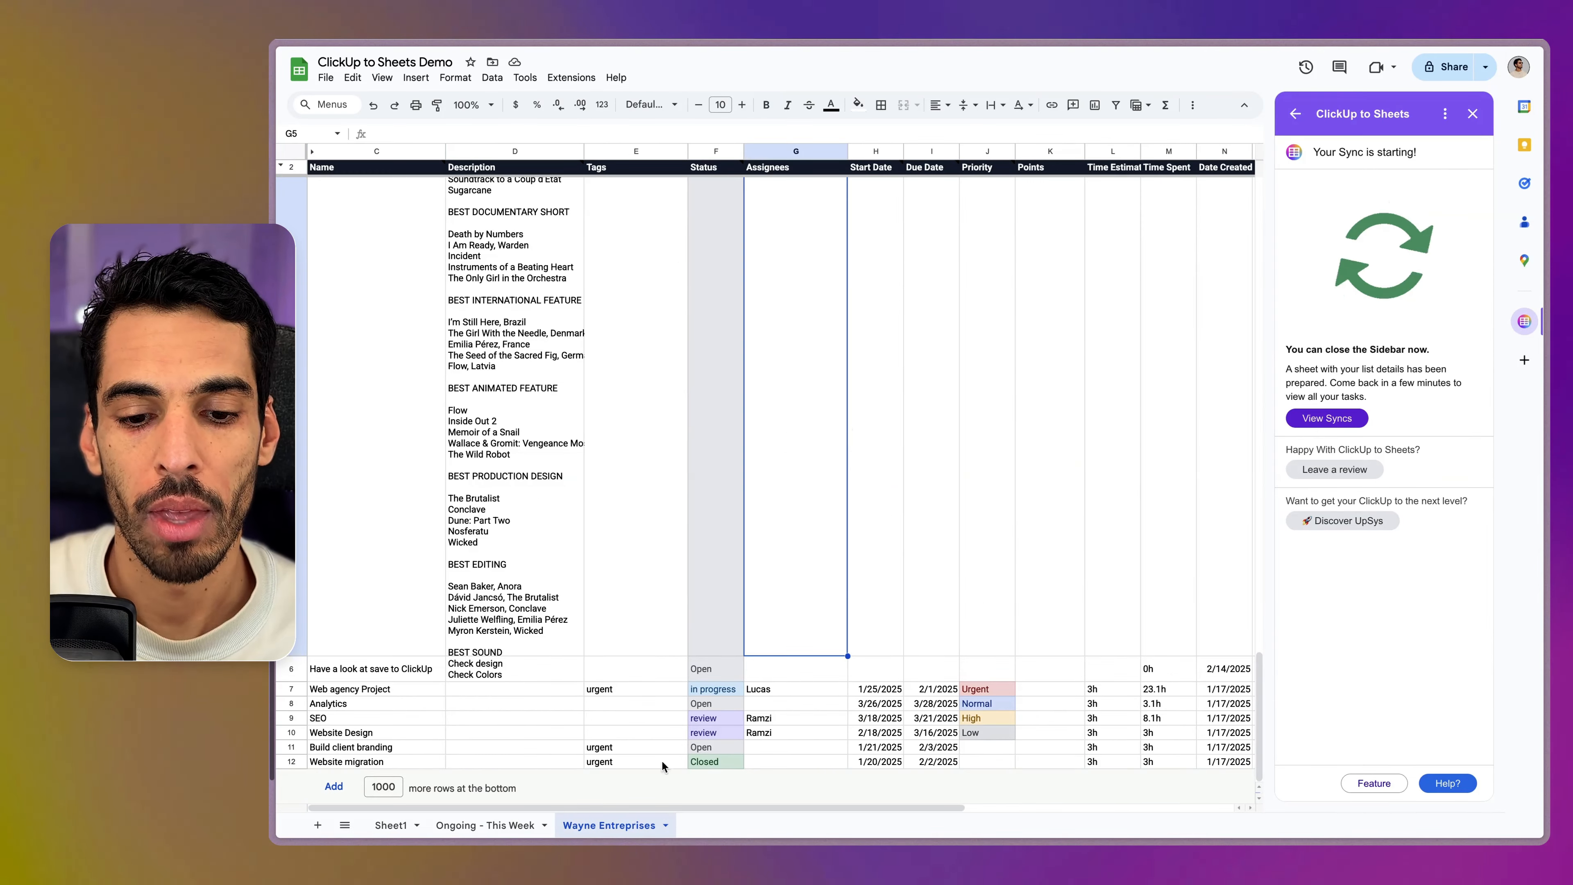
Return to Google Sheets and inspect the column layout of the Ongoing - This Week sheet
click(487, 825)
scroll(560, 713, down, 1)
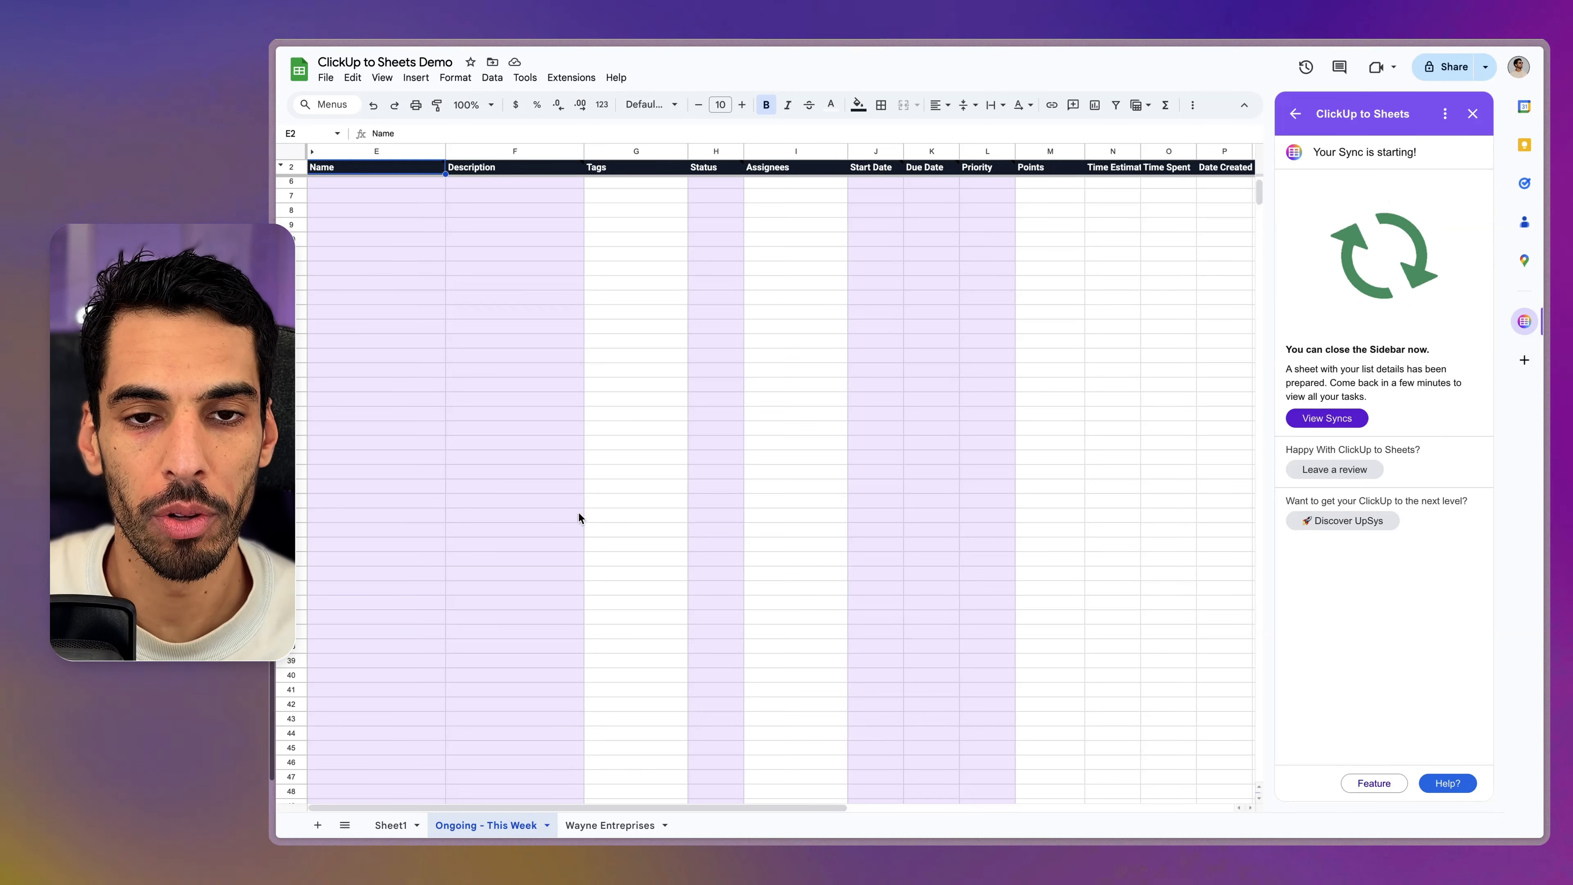
click(726, 355)
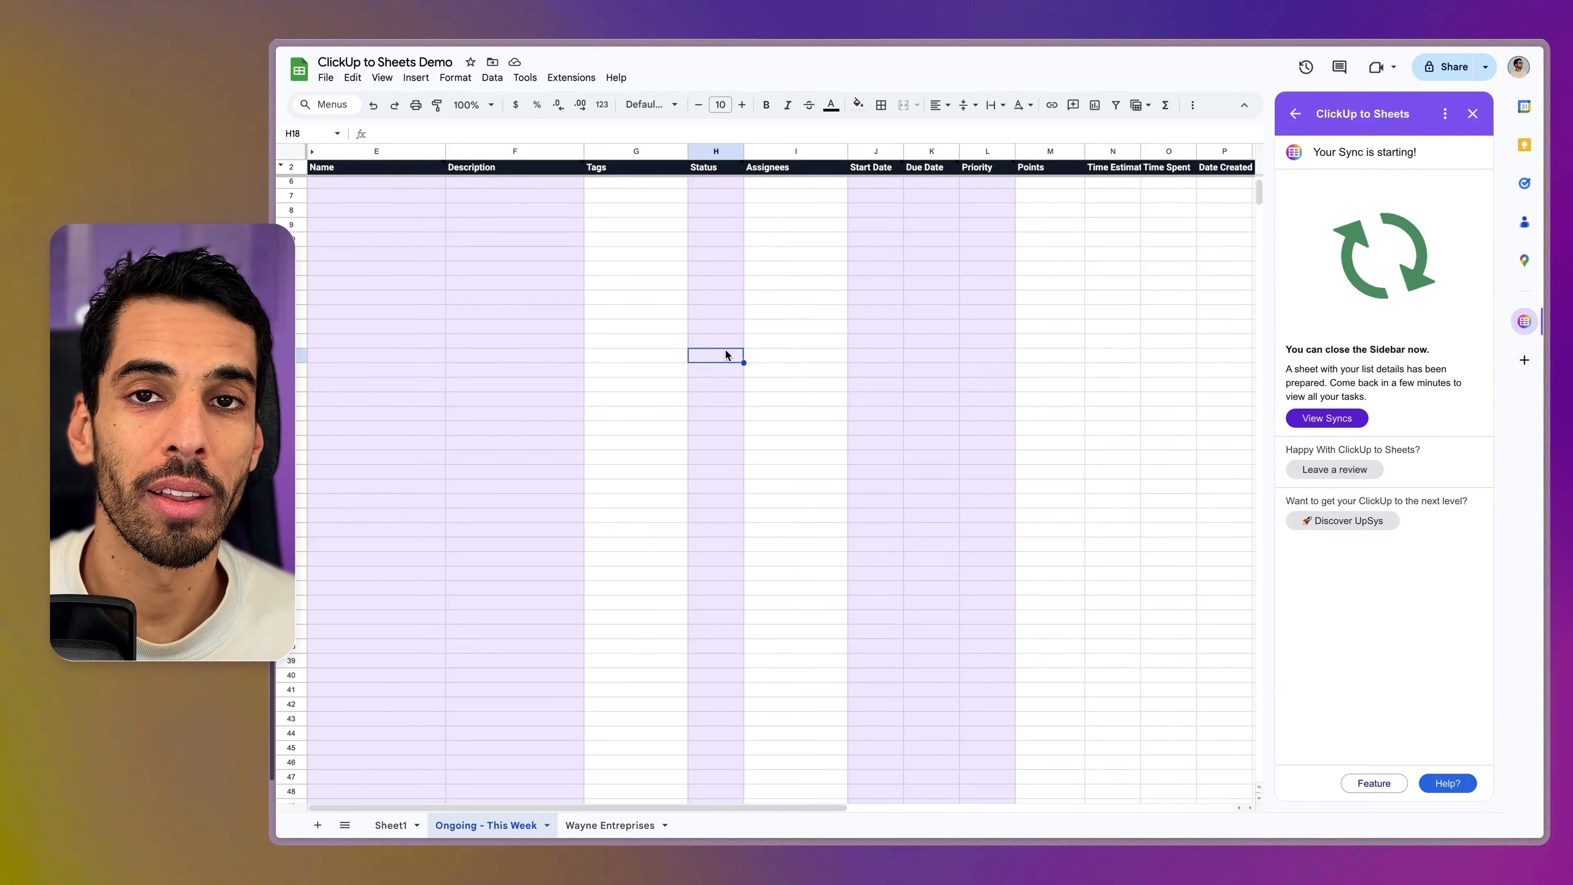
Sort the Ongoing - This Week sheet from A to Z by the List Name column
scroll(869, 367, up, 1)
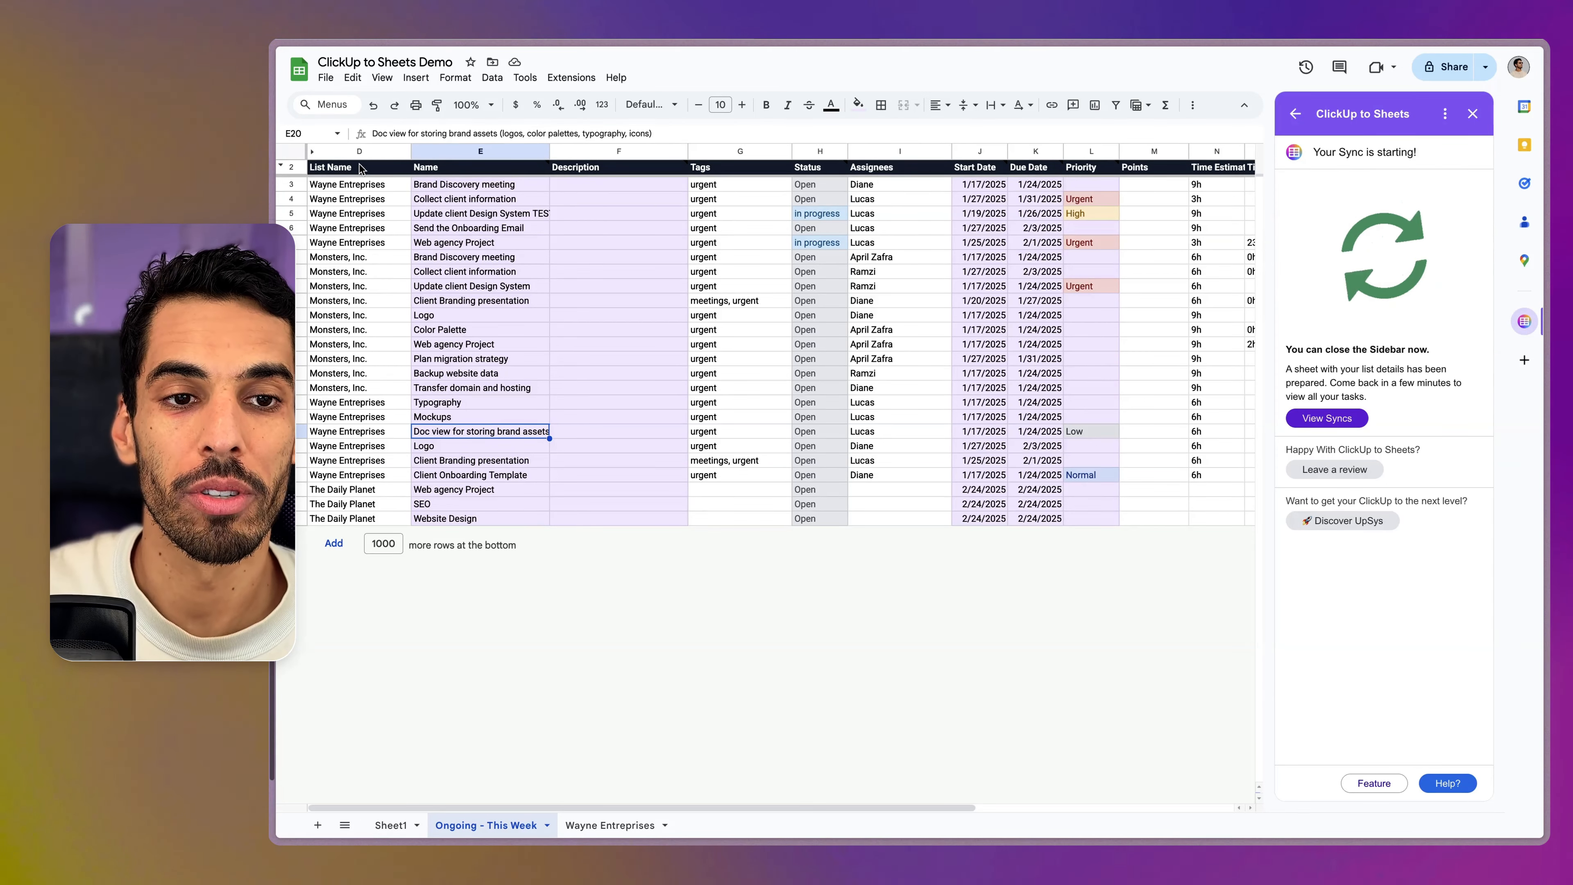
click(401, 152)
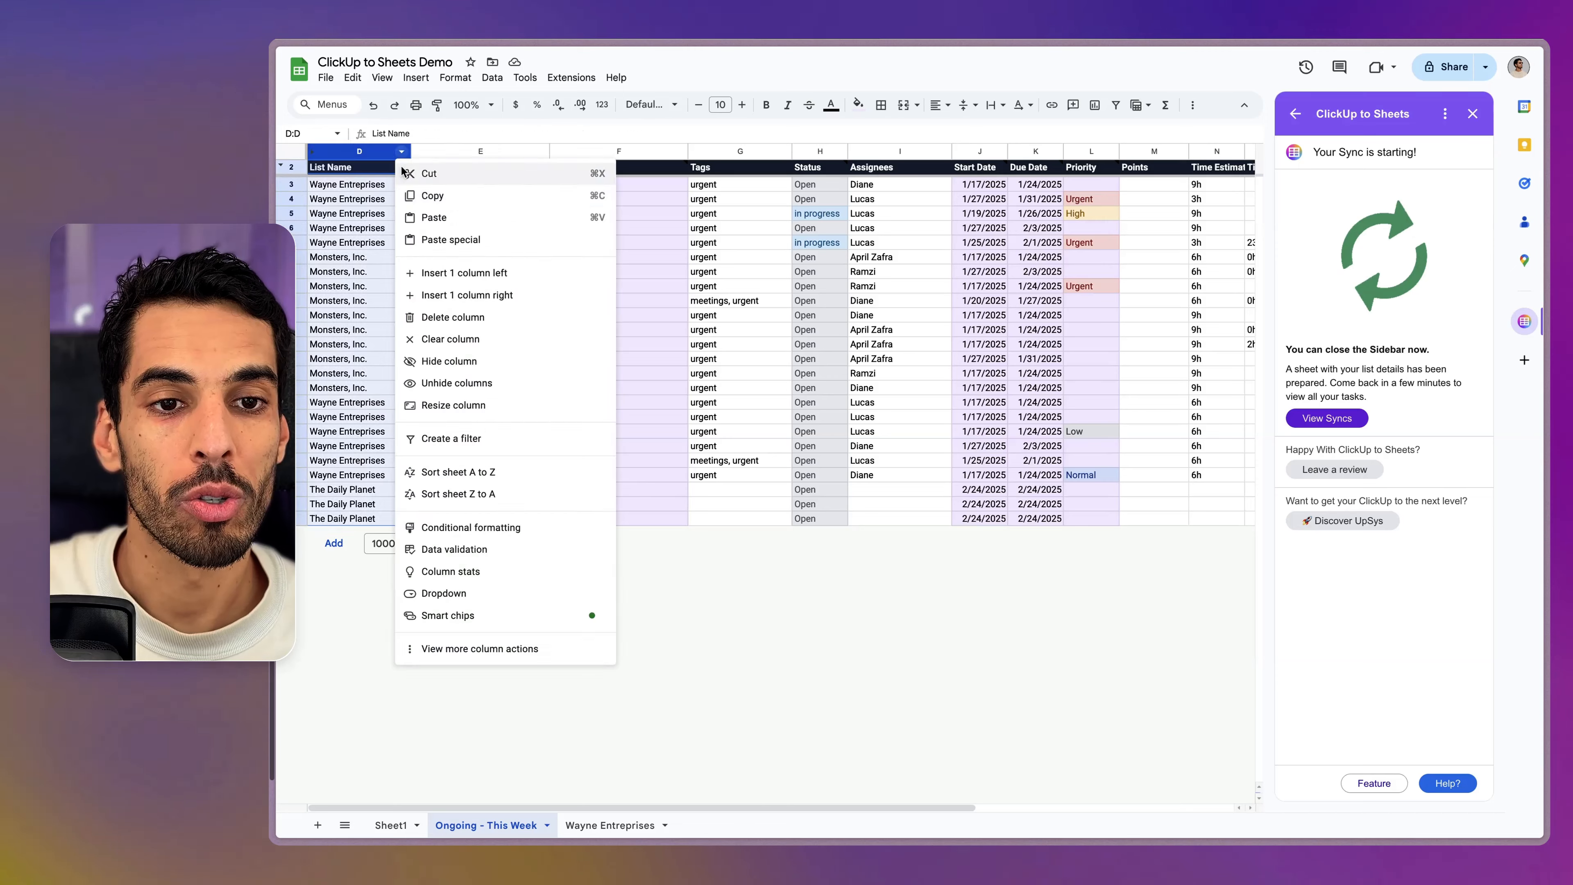
click(452, 473)
click(1060, 509)
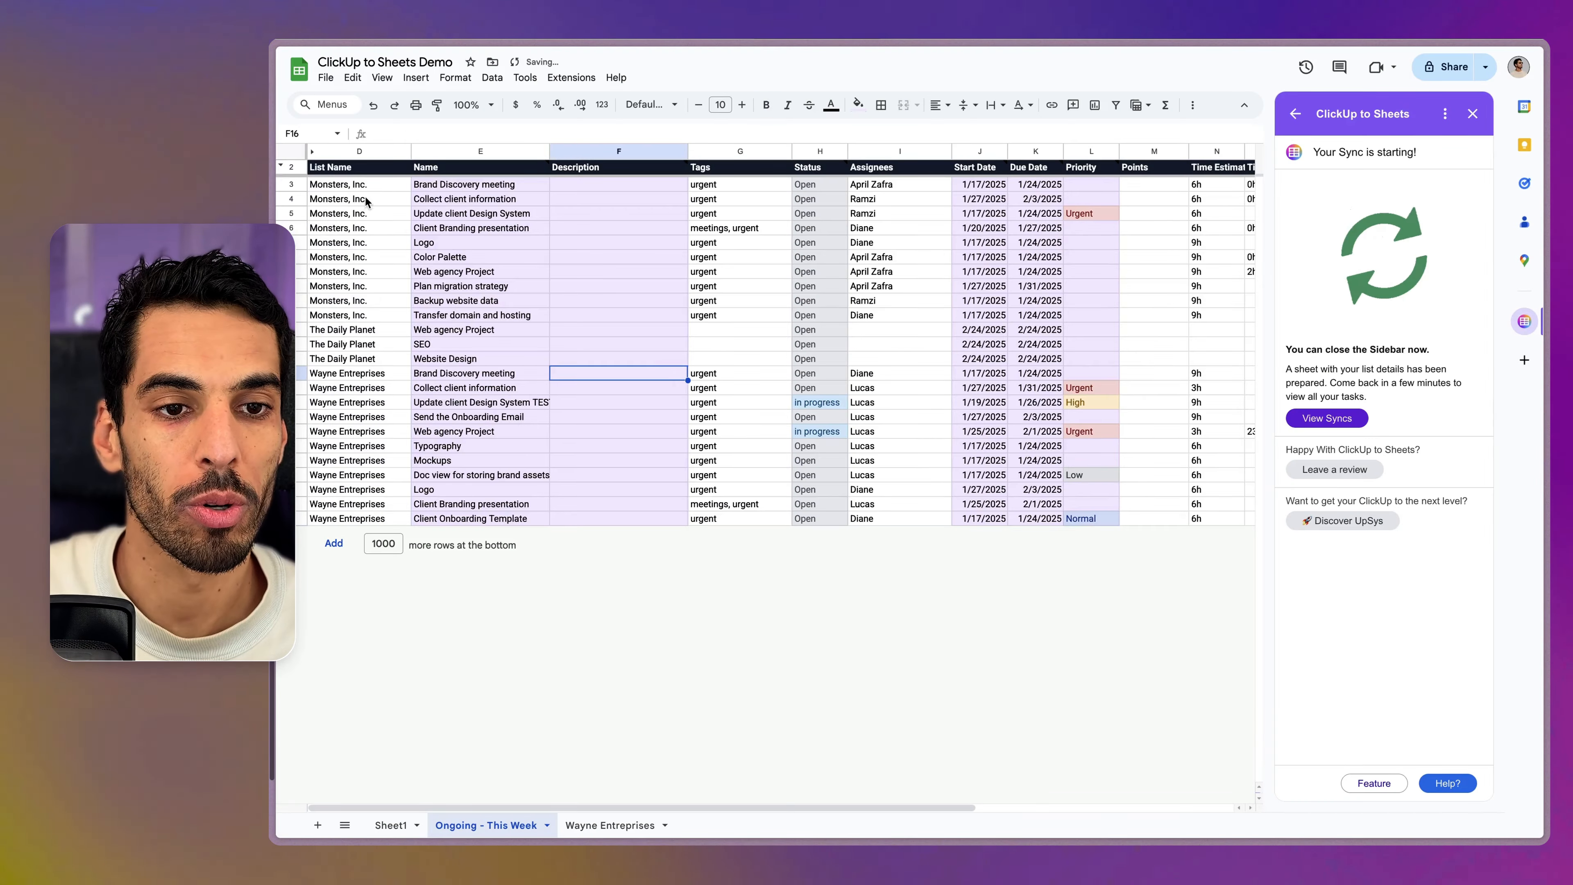
Review the Monsters, Inc. task names and inspect the remaining synced columns, including the custom fields BATCH and Points
drag(471, 185, 496, 313)
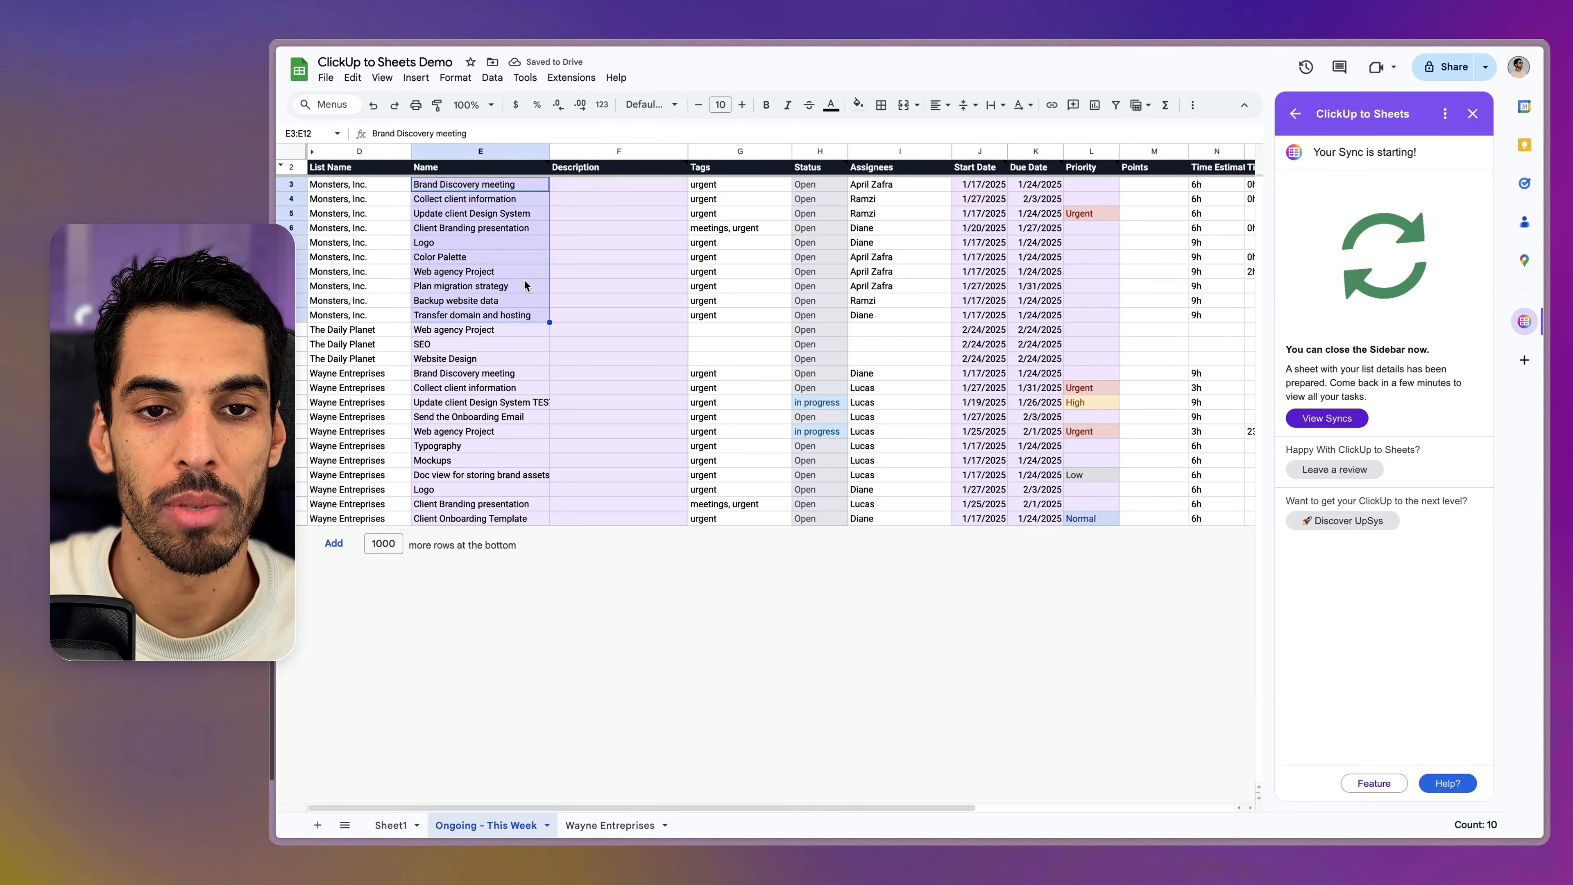
click(765, 186)
drag(846, 805, 1123, 814)
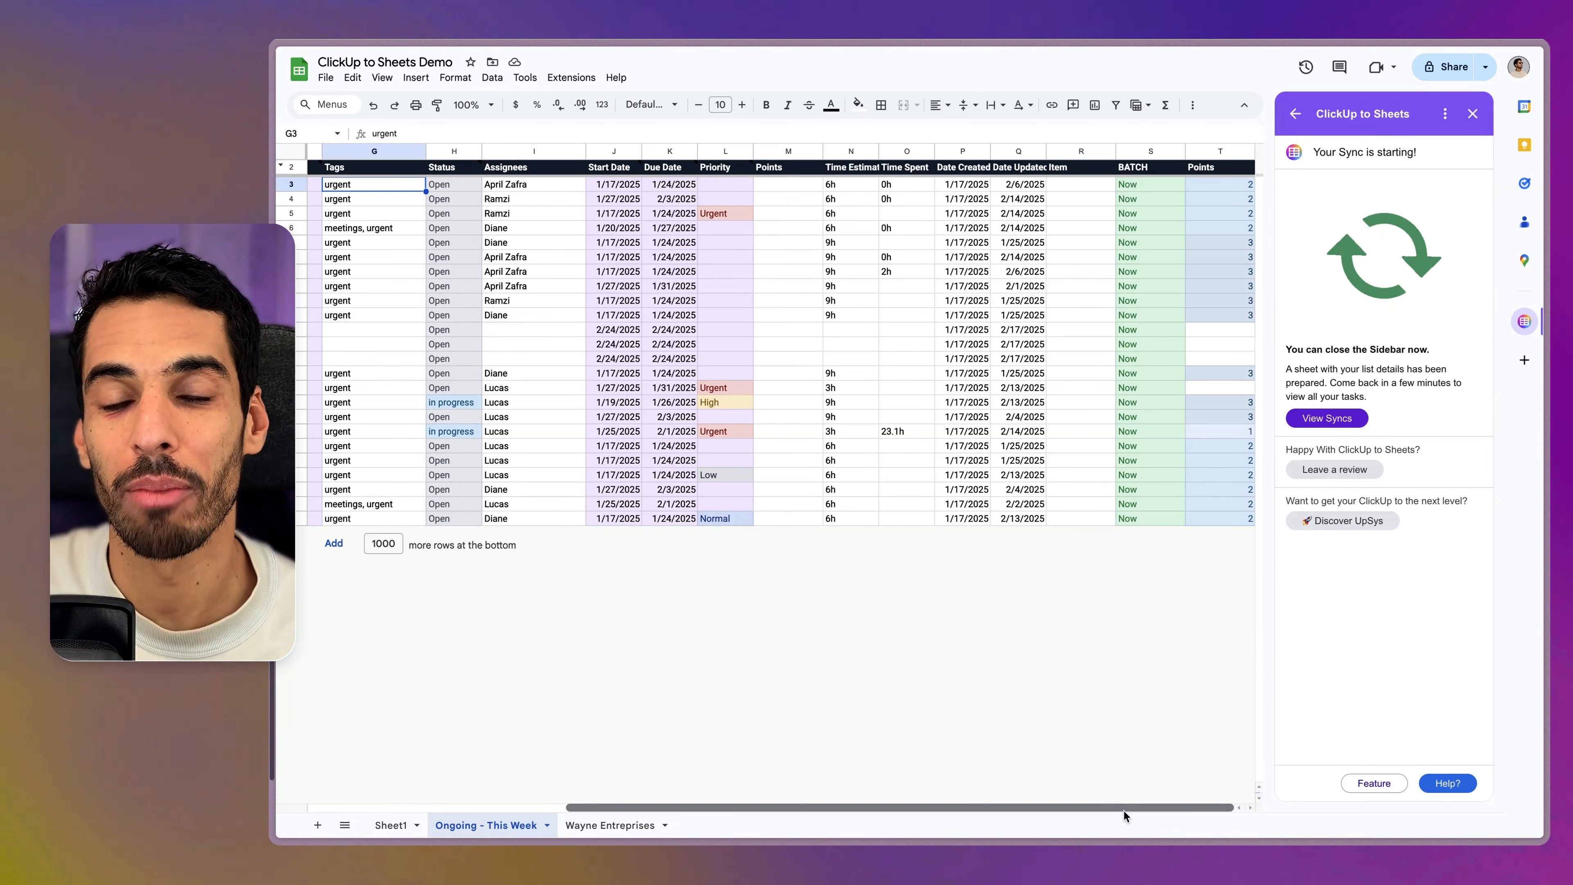
drag(1123, 812, 747, 816)
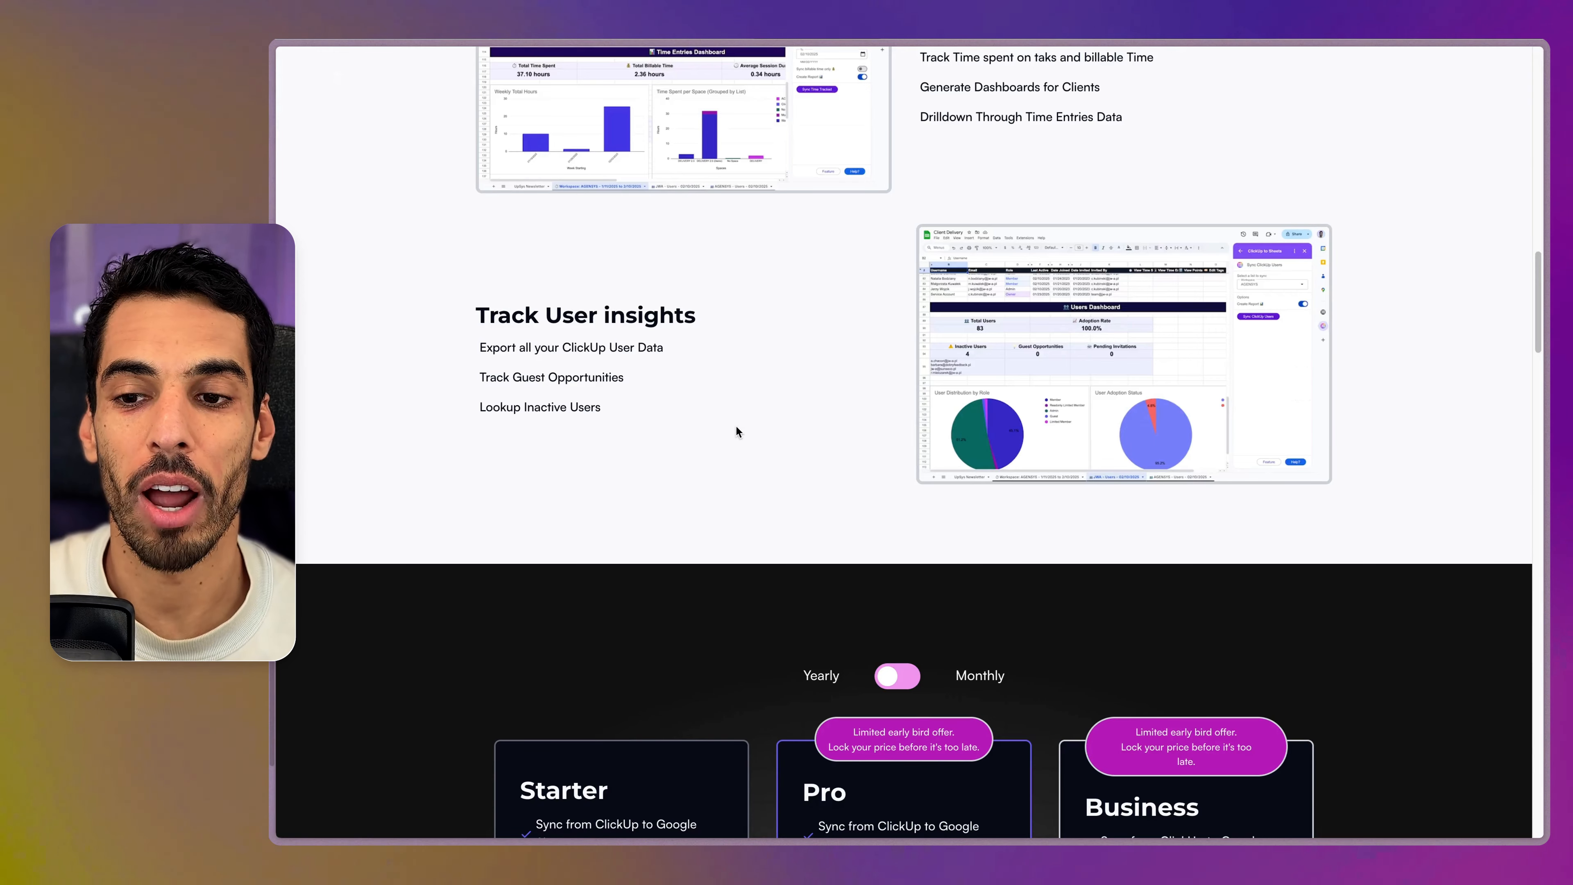
On the ClickUp to Sheets website, review the user insights section and compare the Starter, Pro and Business pricing plans
scroll(737, 427, up, 5)
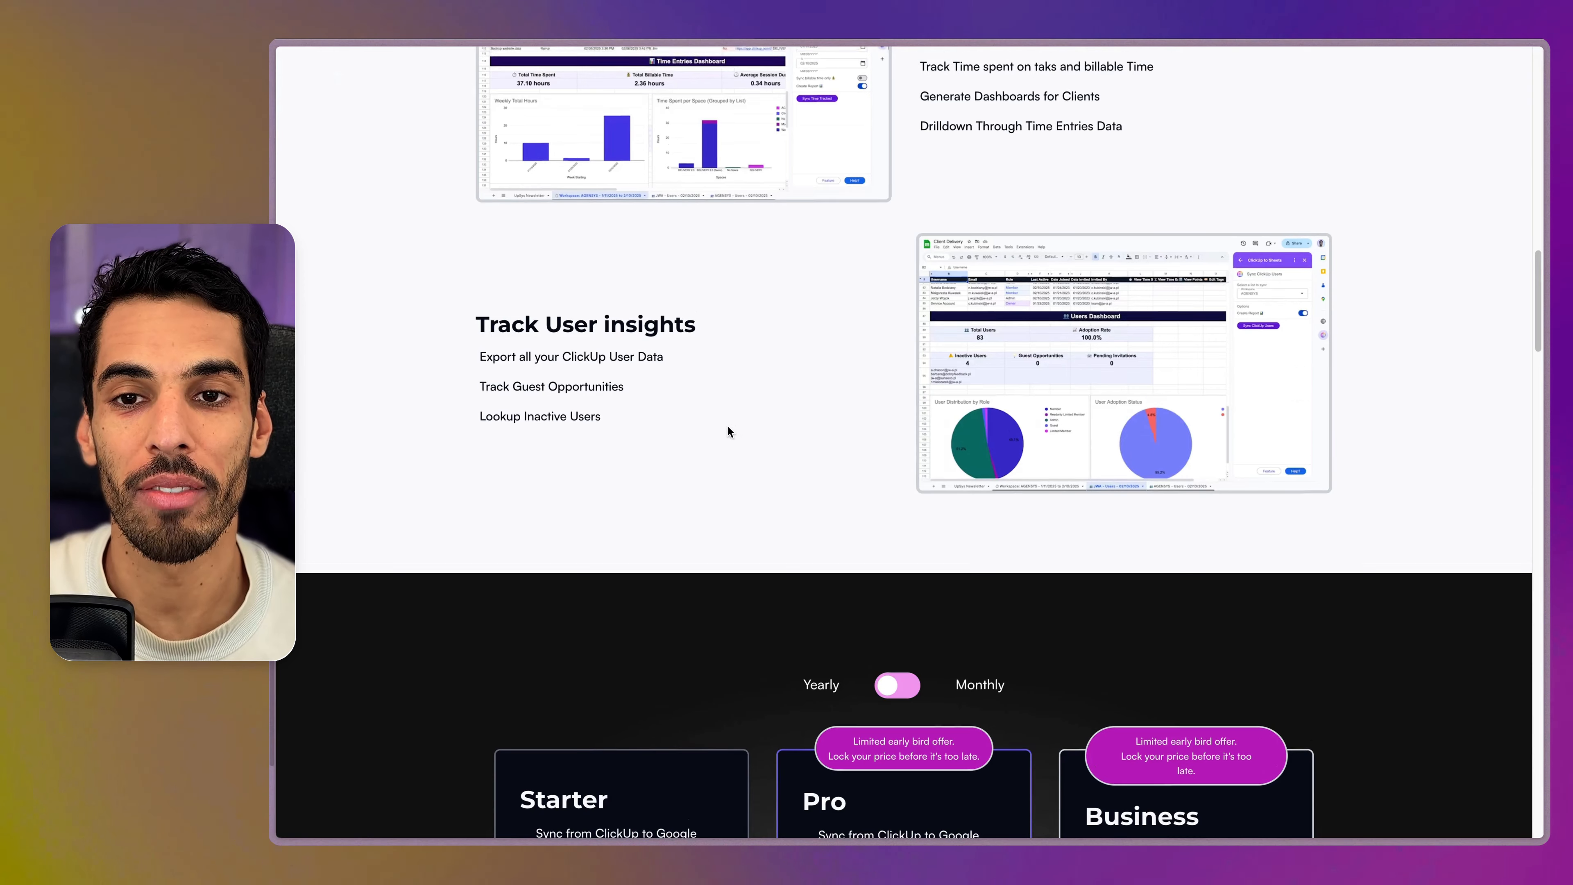
scroll(727, 426, down, 6)
scroll(727, 428, down, 7)
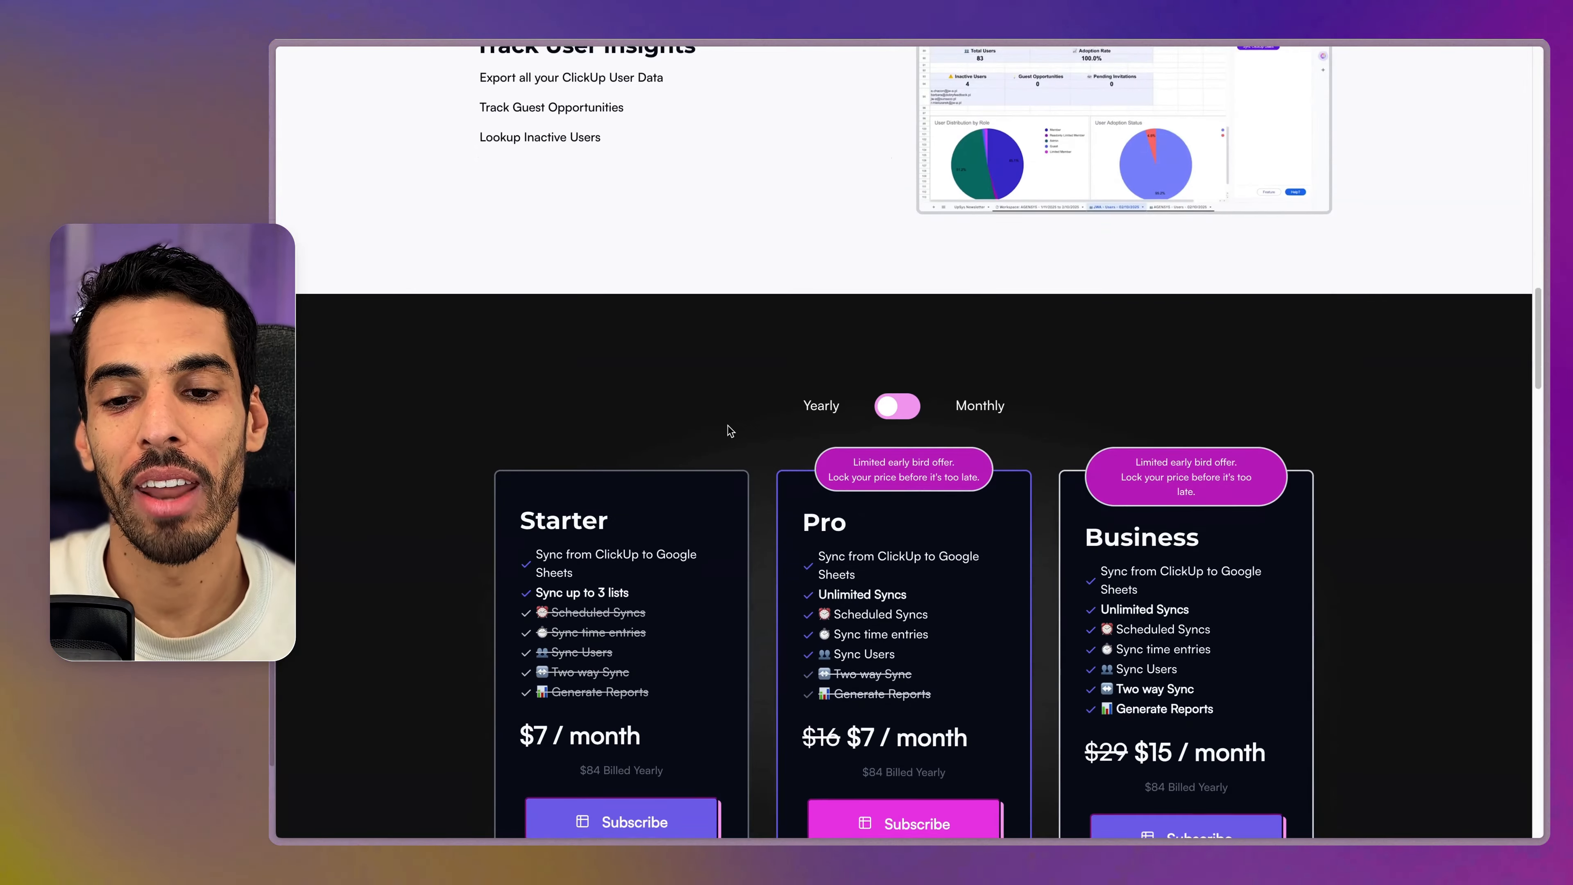